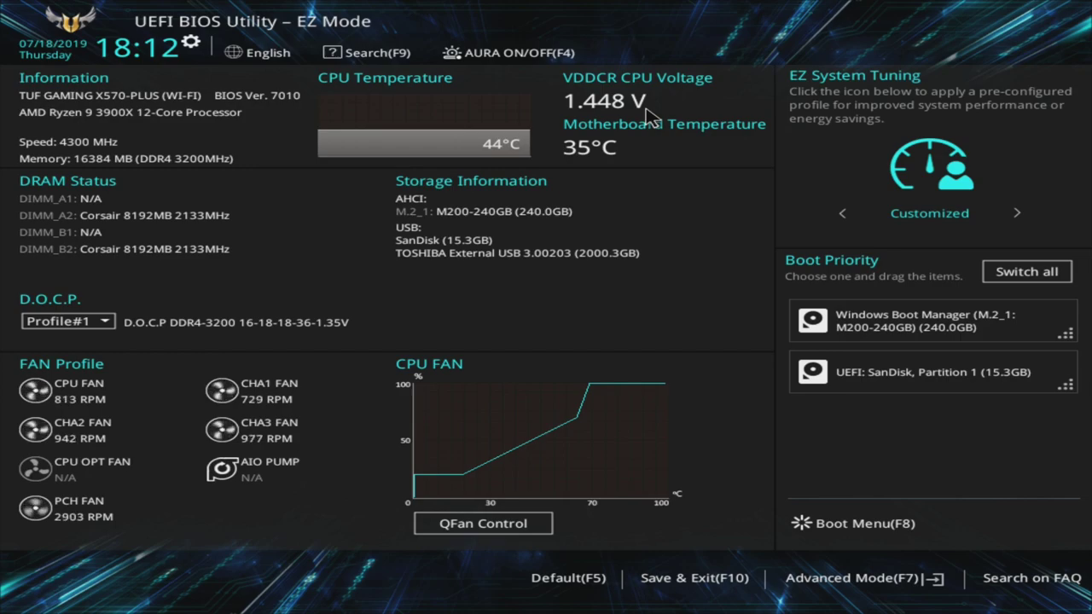
Switch the BIOS to Advanced Mode and open the Ai Tweaker settings
{"action": "key", "text": "F7"}
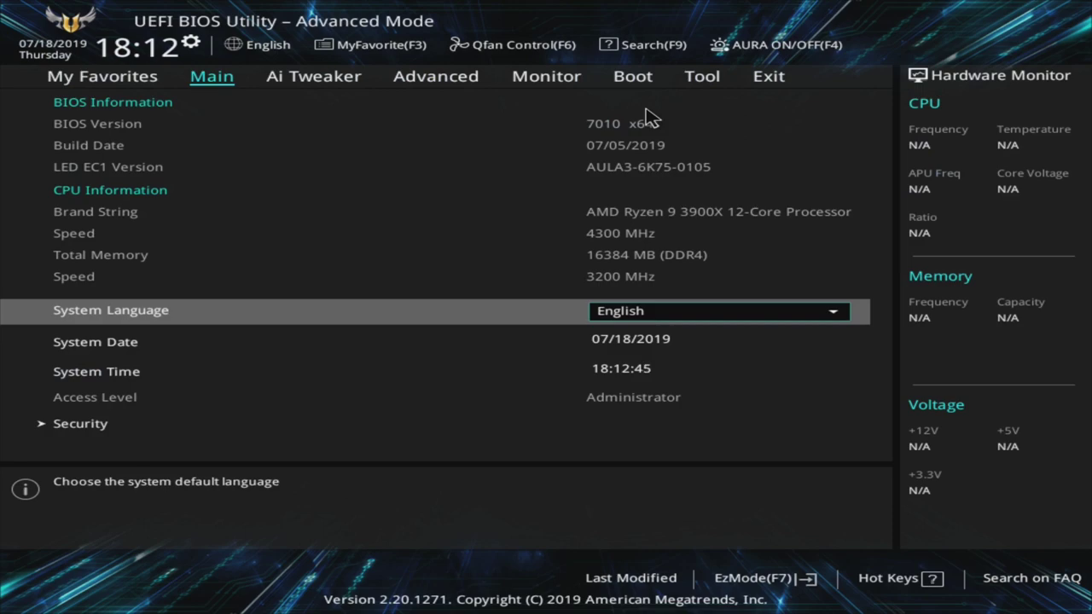
{"action": "key", "text": "Right"}
{"action": "key", "text": "Right"}
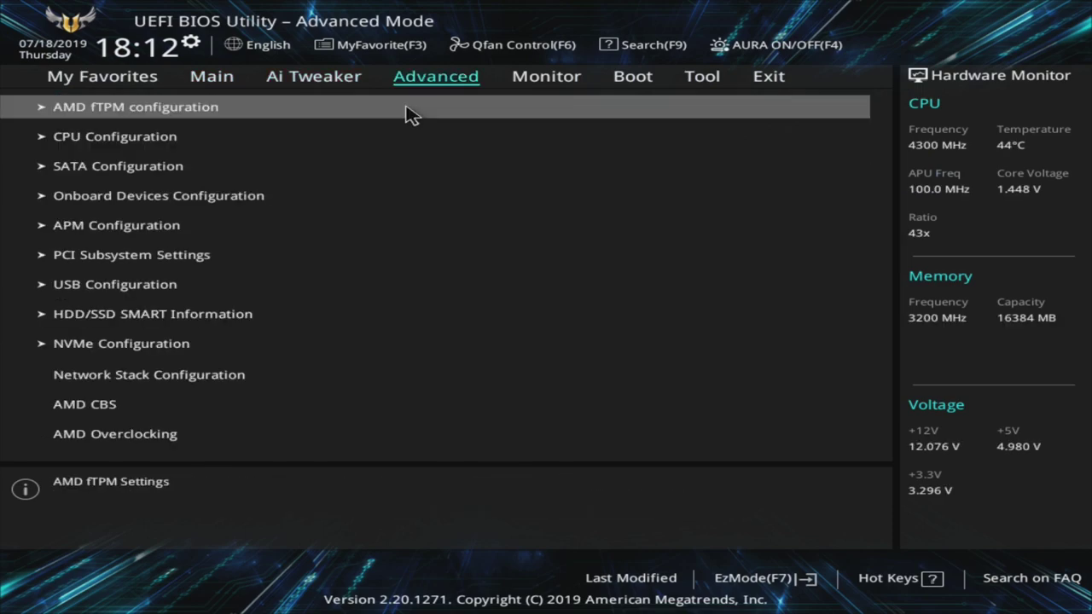
{"action": "key", "text": "Left"}
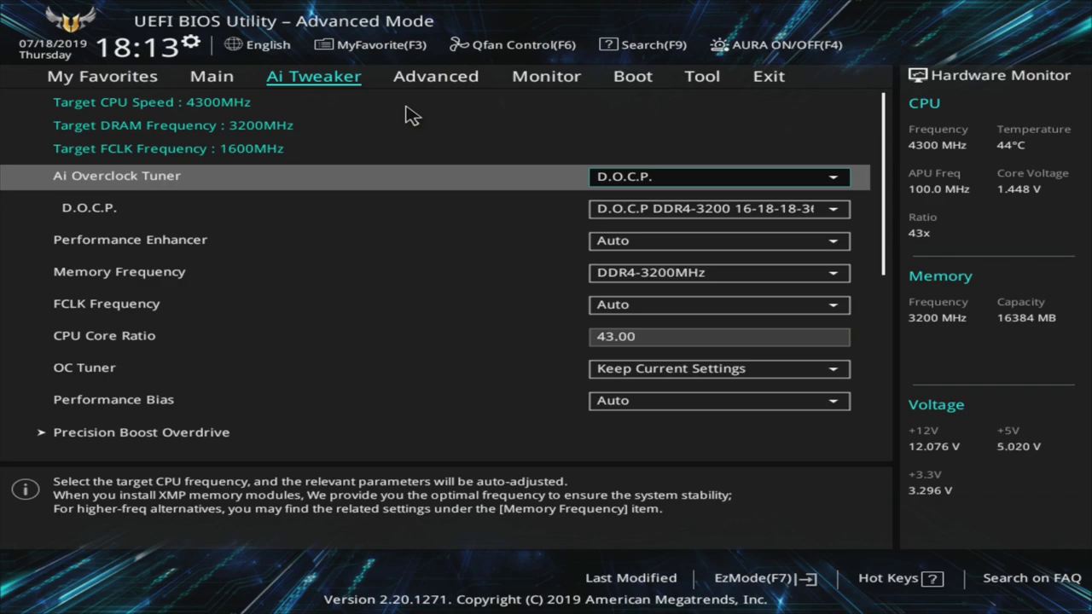
{"action": "key", "text": "Return"}
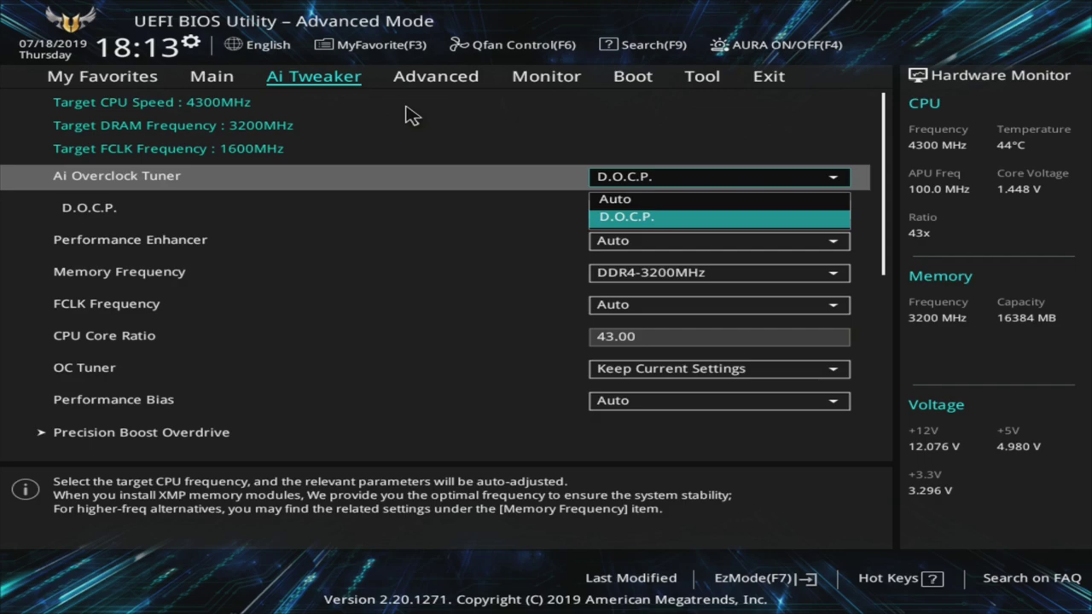
{"action": "key", "text": "Return"}
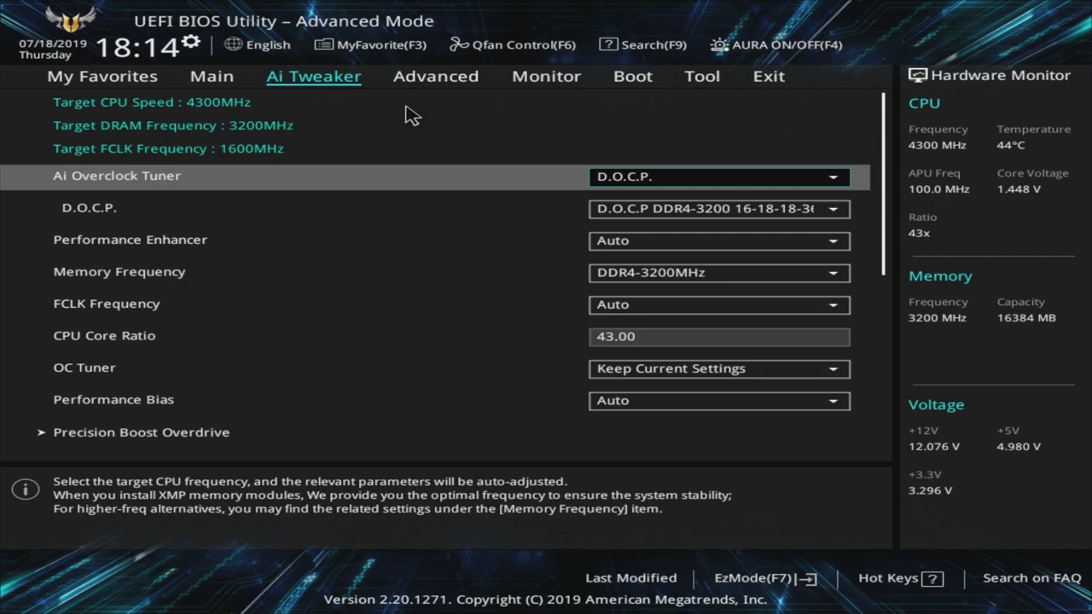
{"action": "key", "text": "Down"}
{"action": "key", "text": "Return"}
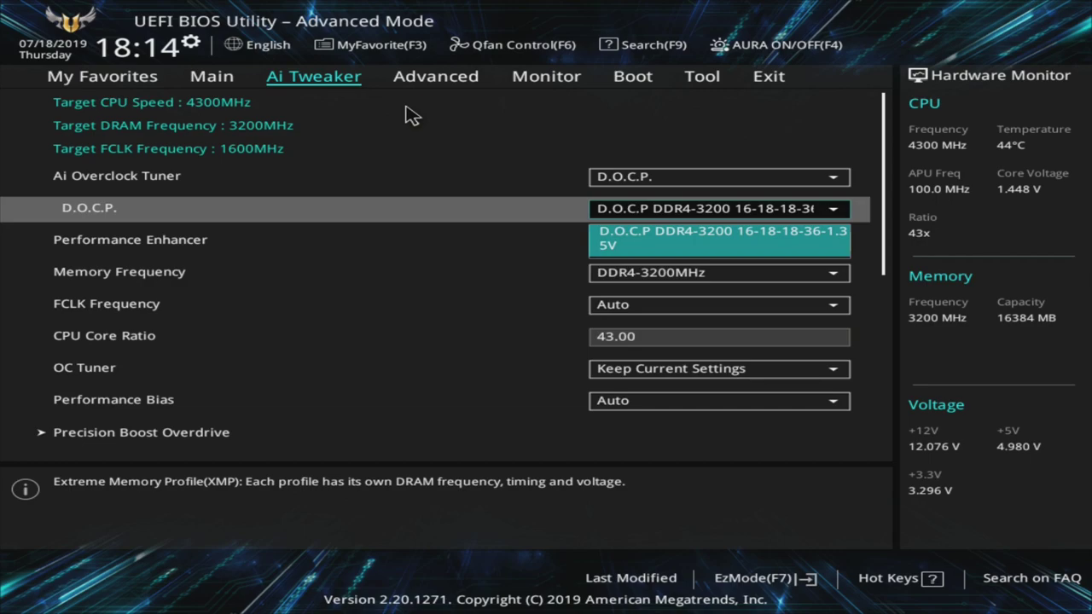
{"action": "key", "text": "Return"}
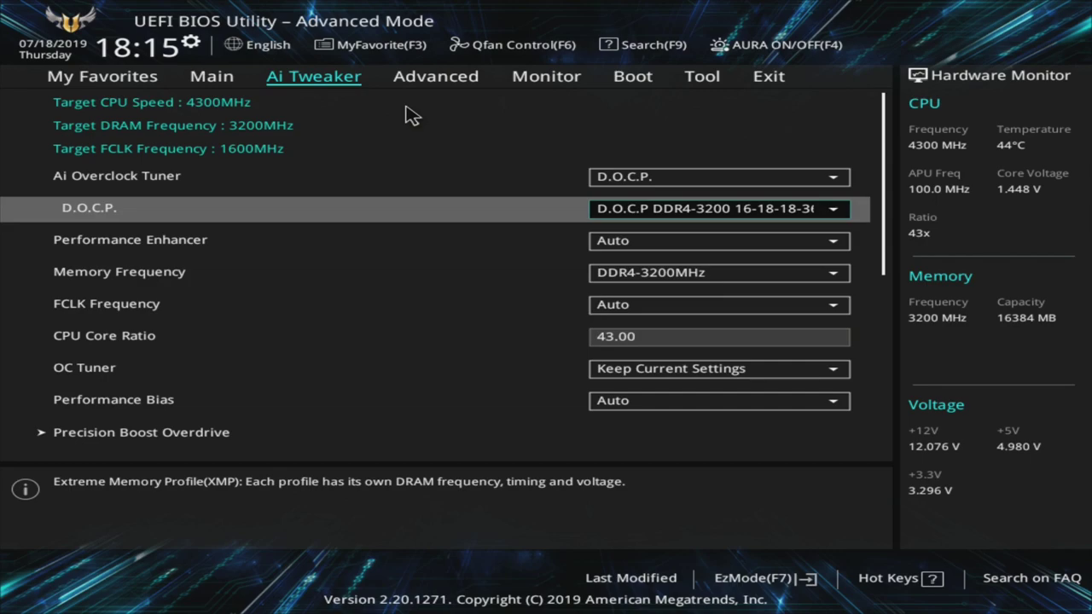
Look through the available Memory Frequency options up to the DDR4-3733MHz range, and leave the list without choosing one
{"action": "key", "text": "Down"}
{"action": "key", "text": "Down"}
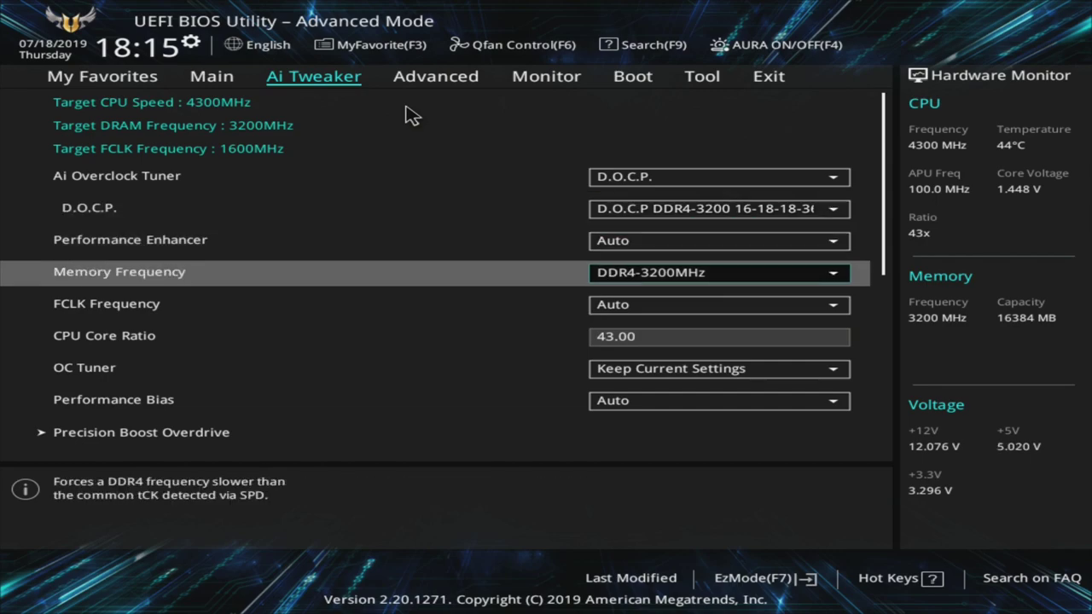
{"action": "key", "text": "Return"}
{"action": "key", "text": "Down"}
{"action": "key", "text": "Down"}
{"action": "key", "text": "Down"}
{"action": "key", "text": "Down"}
{"action": "key", "text": "Down"}
{"action": "key", "text": "Down"}
{"action": "key", "text": "Down"}
{"action": "key", "text": "Down"}
{"action": "key", "text": "Down"}
{"action": "key", "text": "Down"}
{"action": "key", "text": "Down"}
{"action": "key", "text": "Down"}
{"action": "key", "text": "Down"}
{"action": "key", "text": "Down"}
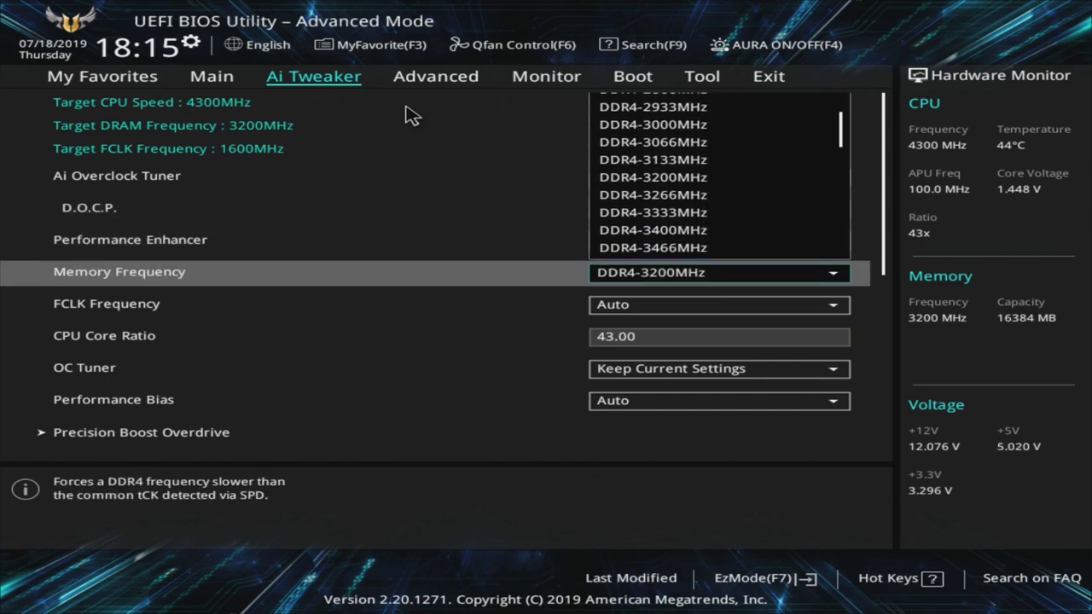
{"action": "key", "text": "Down"}
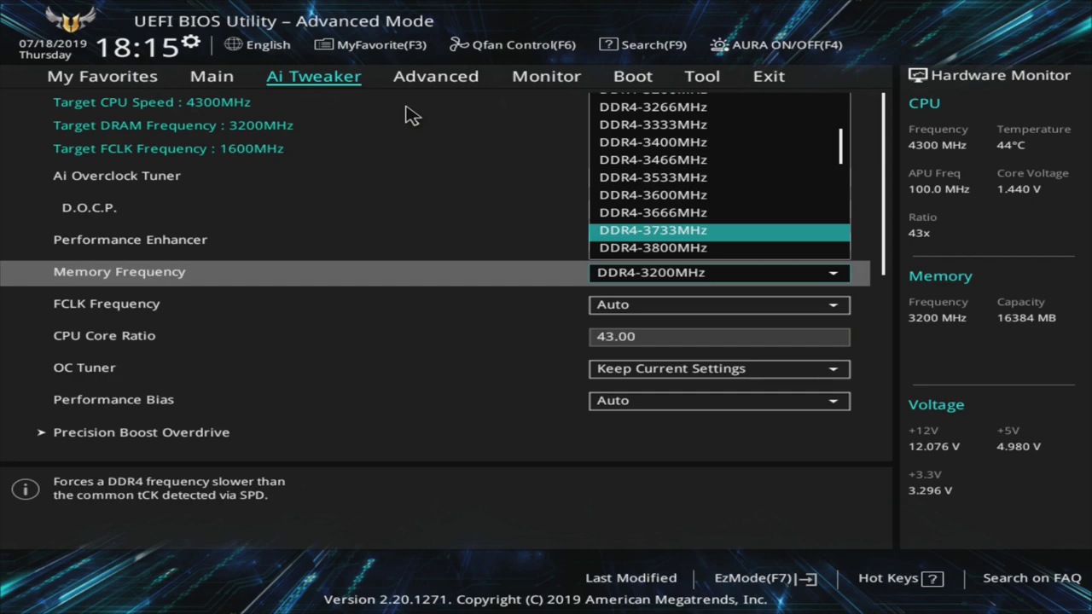
{"action": "key", "text": "Up"}
{"action": "key", "text": "Up"}
{"action": "key", "text": "Up"}
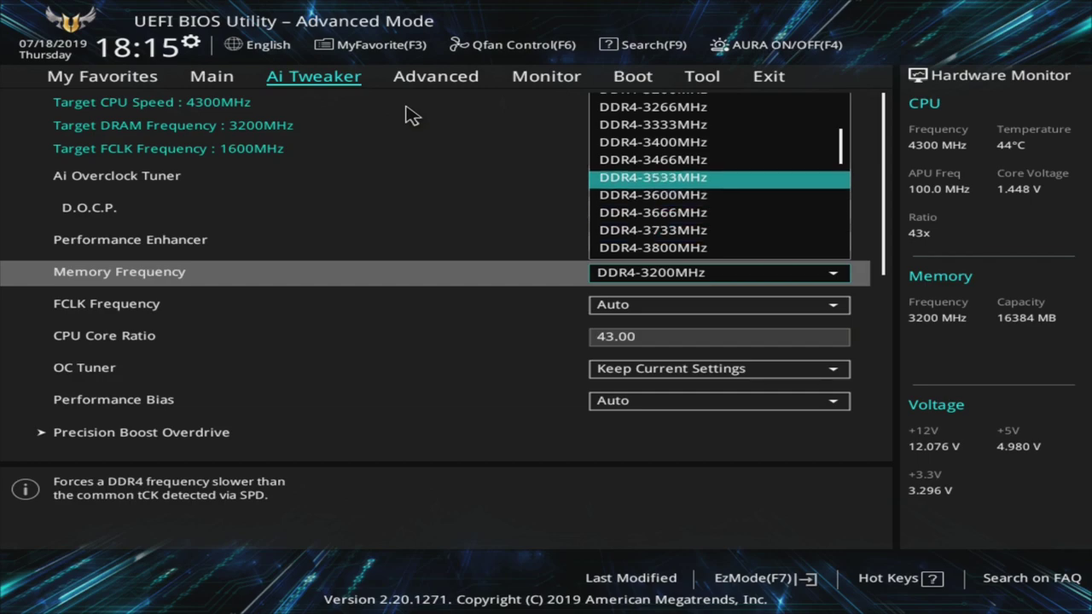
{"action": "key", "text": "Escape"}
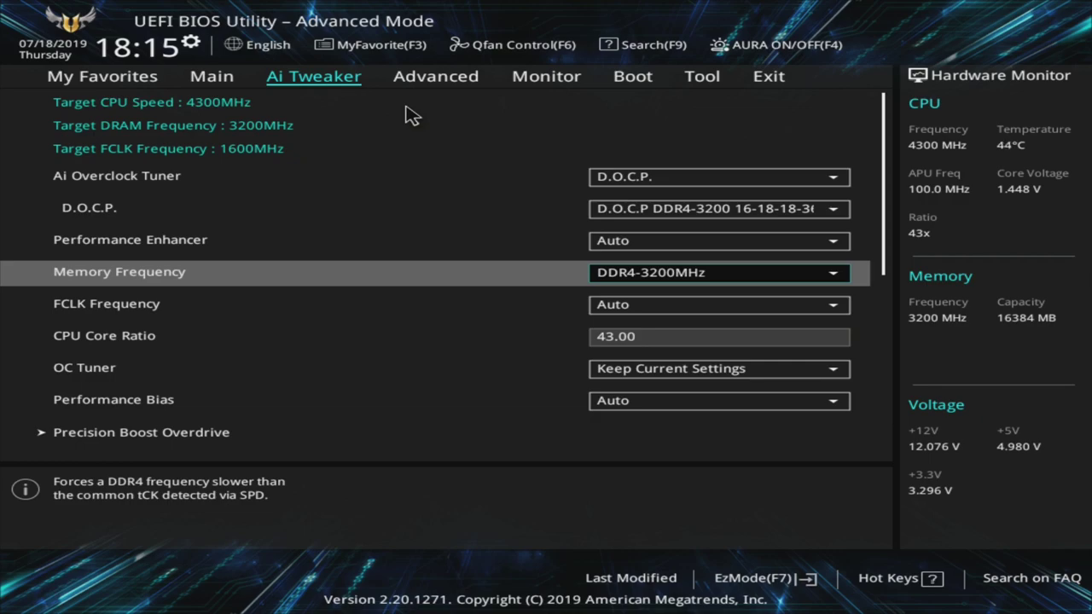
Examine the CPU Core Ratio and the VDDCR CPU Voltage settings in the Ai Tweaker
{"action": "key", "text": "Down"}
{"action": "key", "text": "Down"}
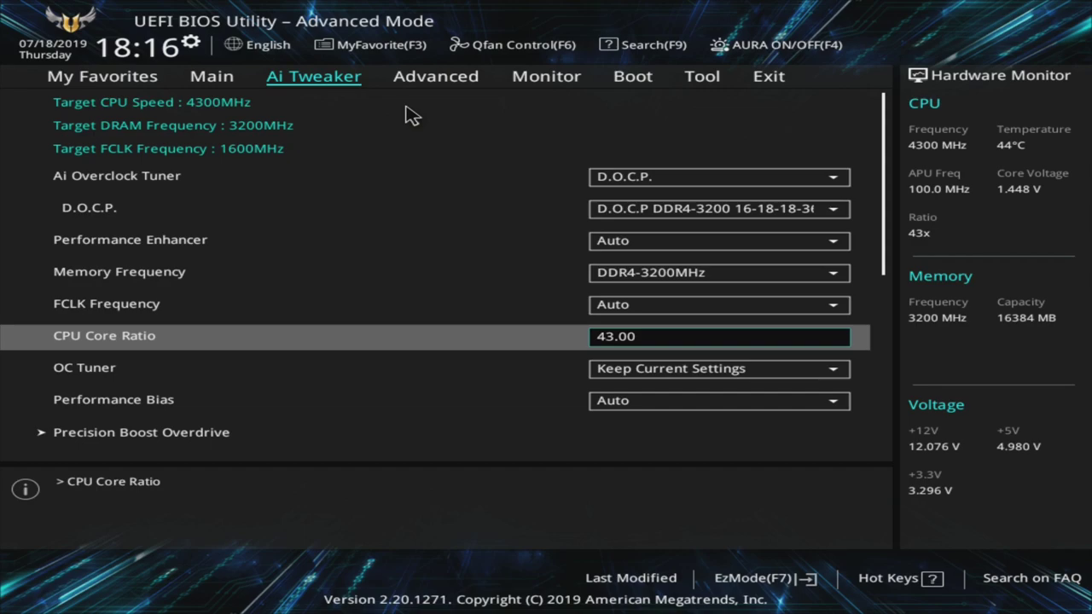
{"action": "key", "text": "Down"}
{"action": "key", "text": "Down"}
{"action": "key", "text": "Down"}
{"action": "key", "text": "Down"}
{"action": "key", "text": "Down"}
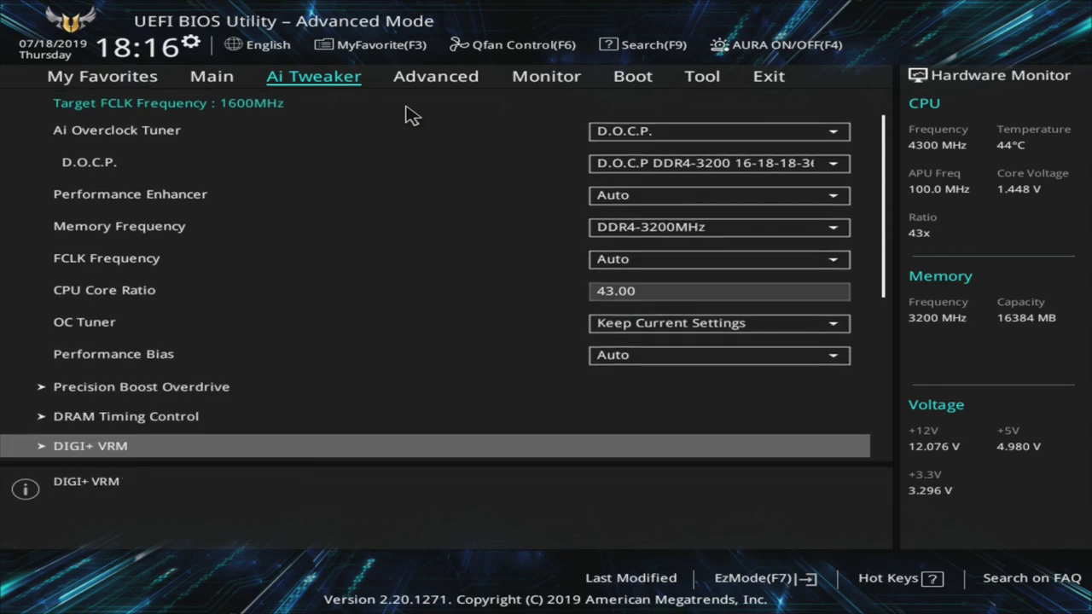
{"action": "key", "text": "Down"}
{"action": "key", "text": "Down"}
{"action": "key", "text": "Up"}
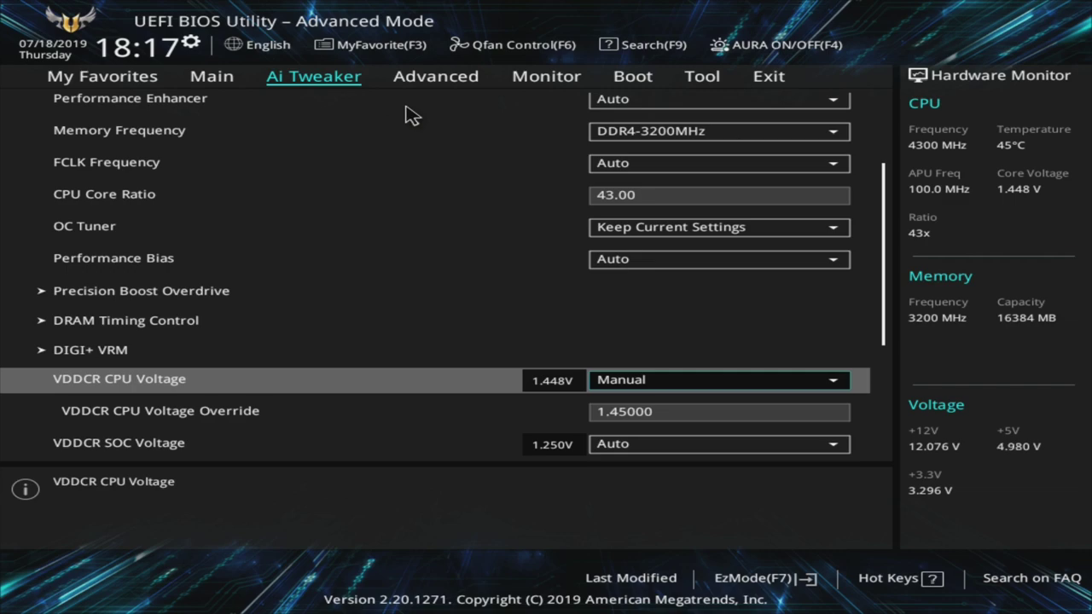
Examine the VDDCR SOC Voltage, DRAM Voltage and CLDO VDDG voltage settings
{"action": "key", "text": "Down"}
{"action": "key", "text": "Down"}
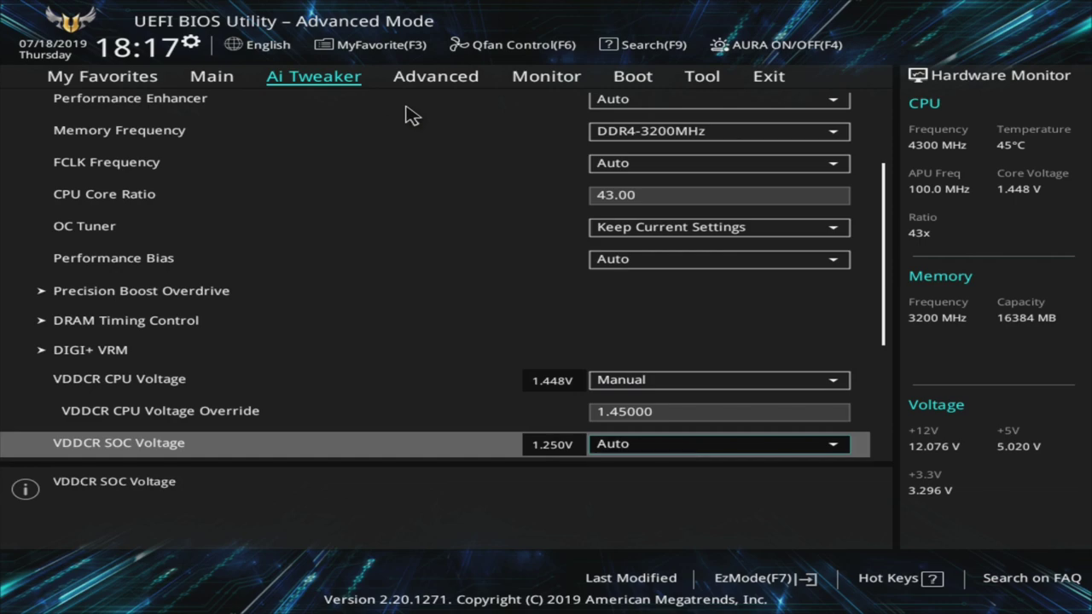
{"action": "key", "text": "Down"}
{"action": "key", "text": "Up"}
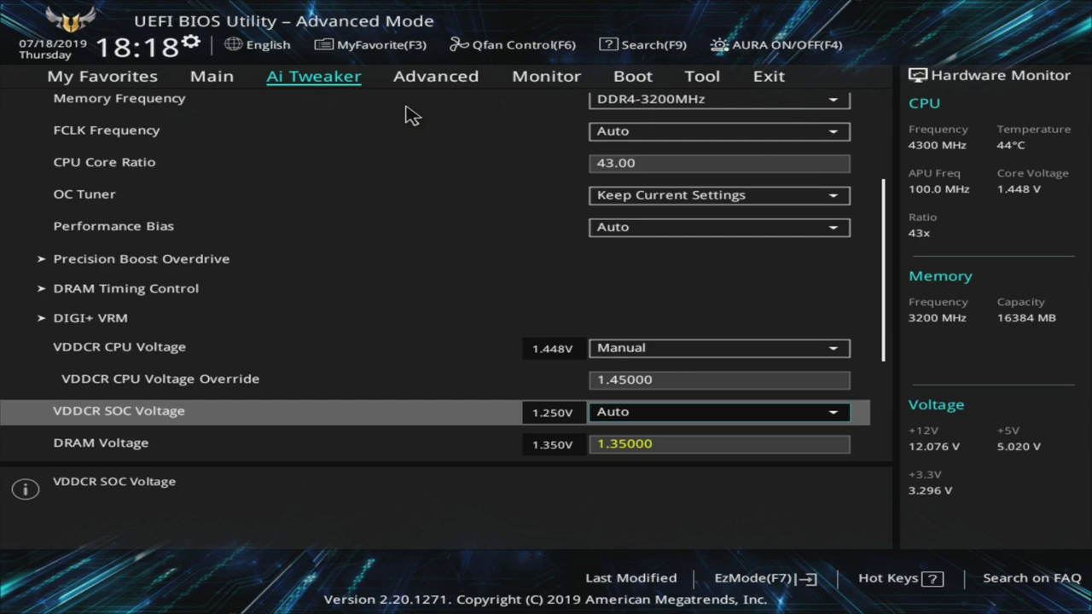
{"action": "key", "text": "Down"}
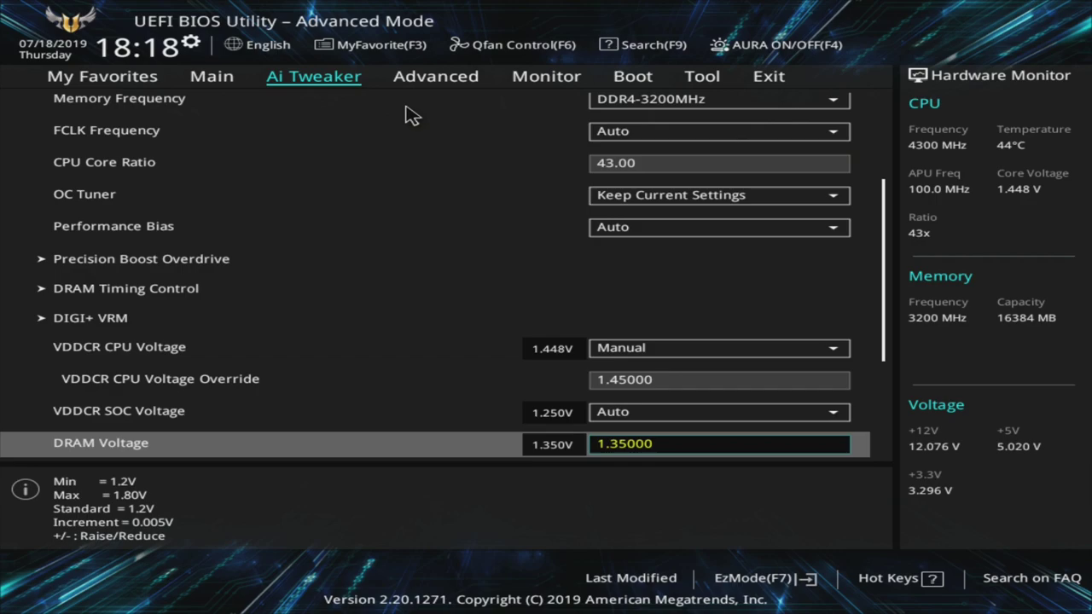
{"action": "key", "text": "Down"}
{"action": "key", "text": "Up"}
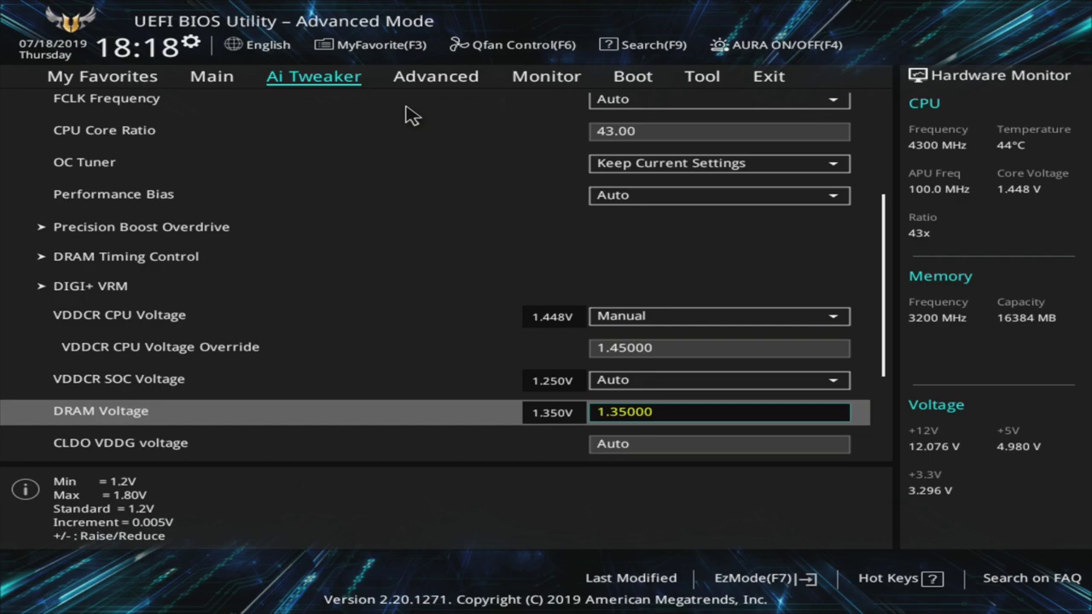
{"action": "key", "text": "Down"}
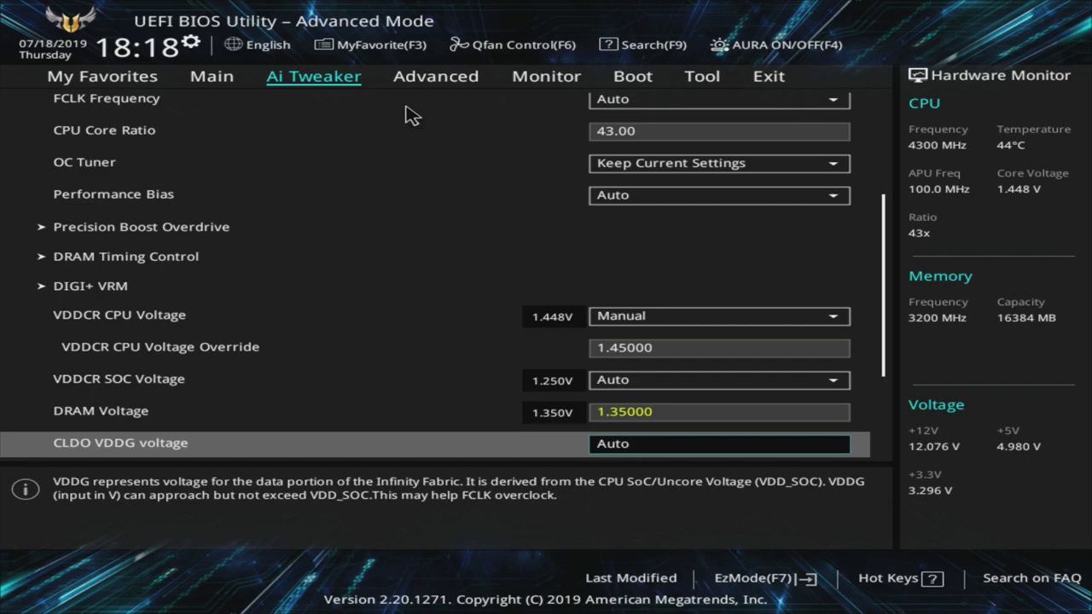
Open the AMD Overclocking page in the Advanced settings and accept its warranty warning
{"action": "key", "text": "Up"}
{"action": "key", "text": "Up"}
{"action": "key", "text": "Up"}
{"action": "key", "text": "Up"}
{"action": "key", "text": "Up"}
{"action": "key", "text": "Up"}
{"action": "key", "text": "Up"}
{"action": "key", "text": "Up"}
{"action": "key", "text": "Right"}
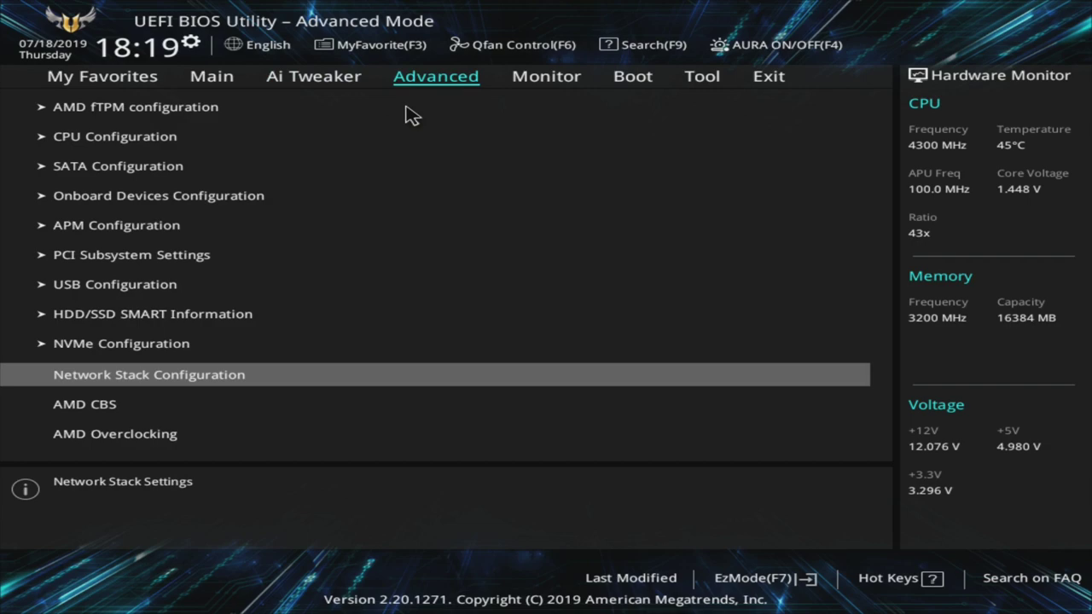
{"action": "key", "text": "Up"}
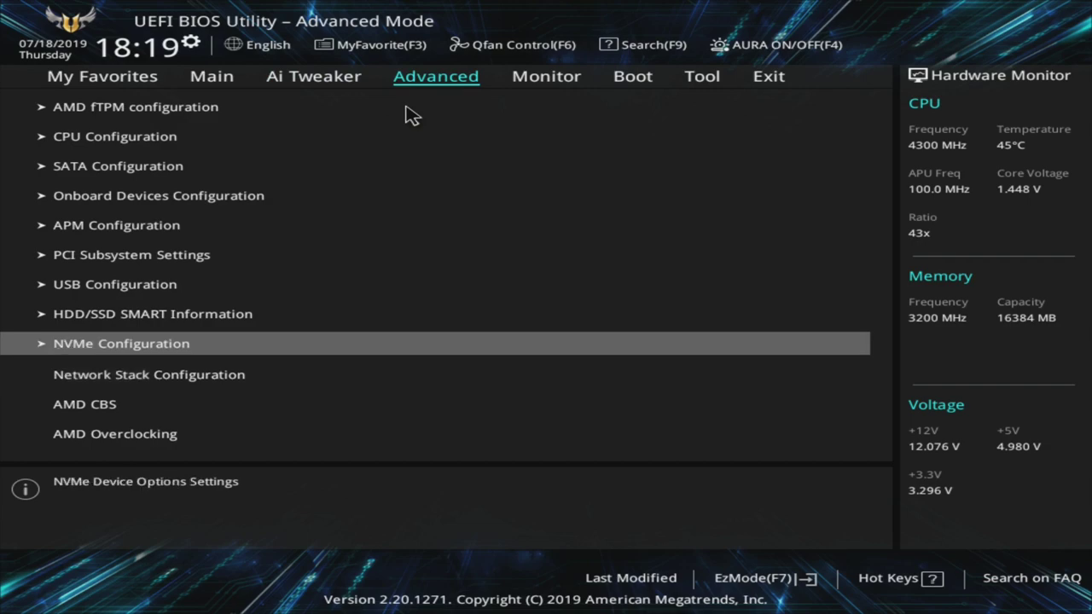
{"action": "key", "text": "Down"}
{"action": "key", "text": "Down"}
{"action": "key", "text": "Down"}
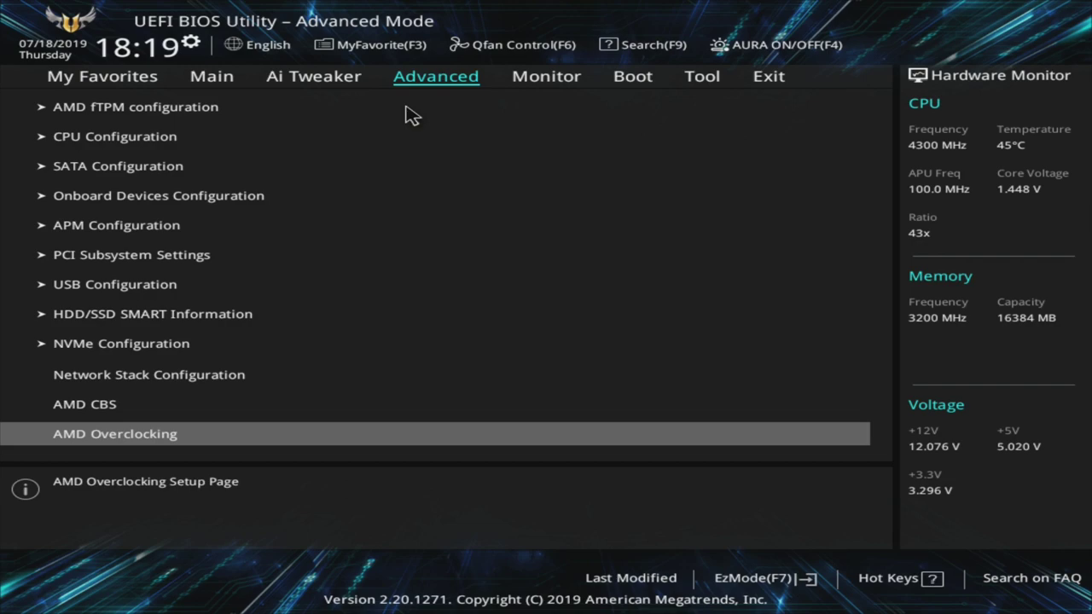
{"action": "key", "text": "Return"}
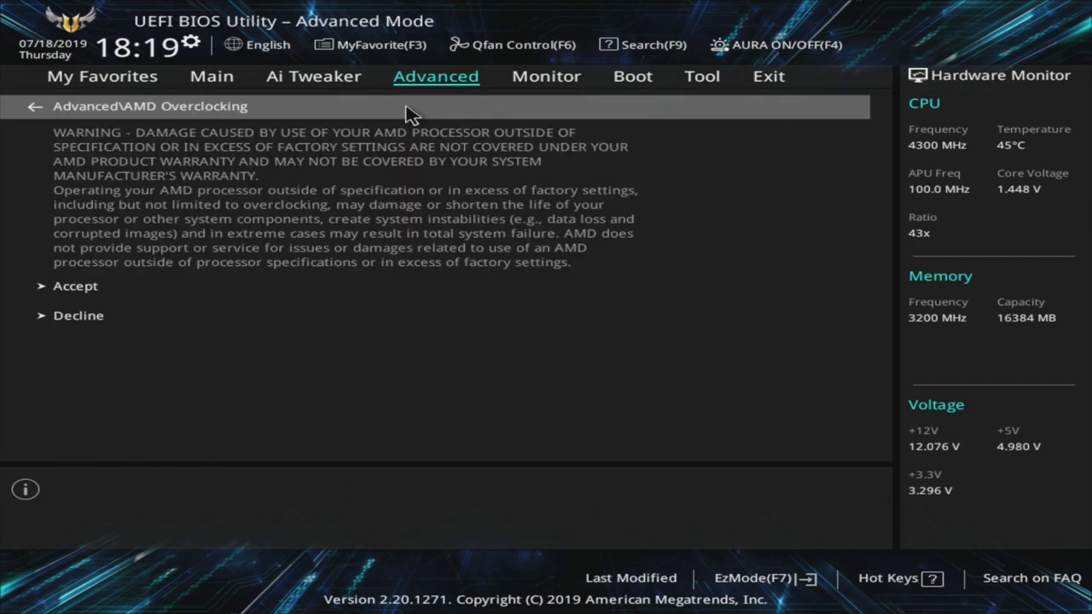
{"action": "key", "text": "Up"}
{"action": "key", "text": "Up"}
{"action": "key", "text": "Return"}
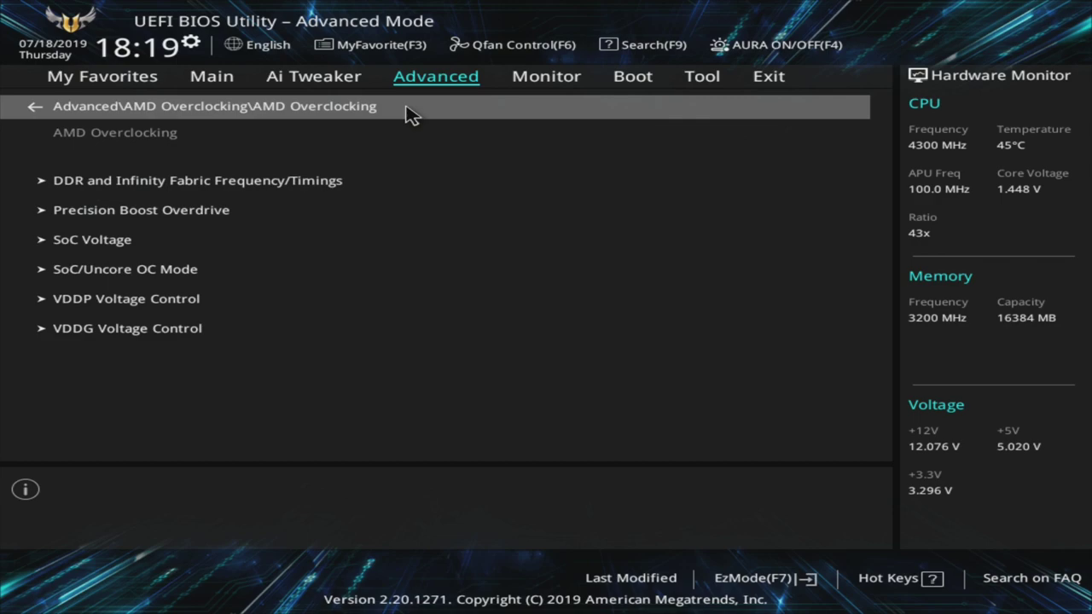
Open Infinity Fabric Frequency and Dividers within the DDR and Infinity Fabric Frequency/Timings settings
{"action": "key", "text": "Down"}
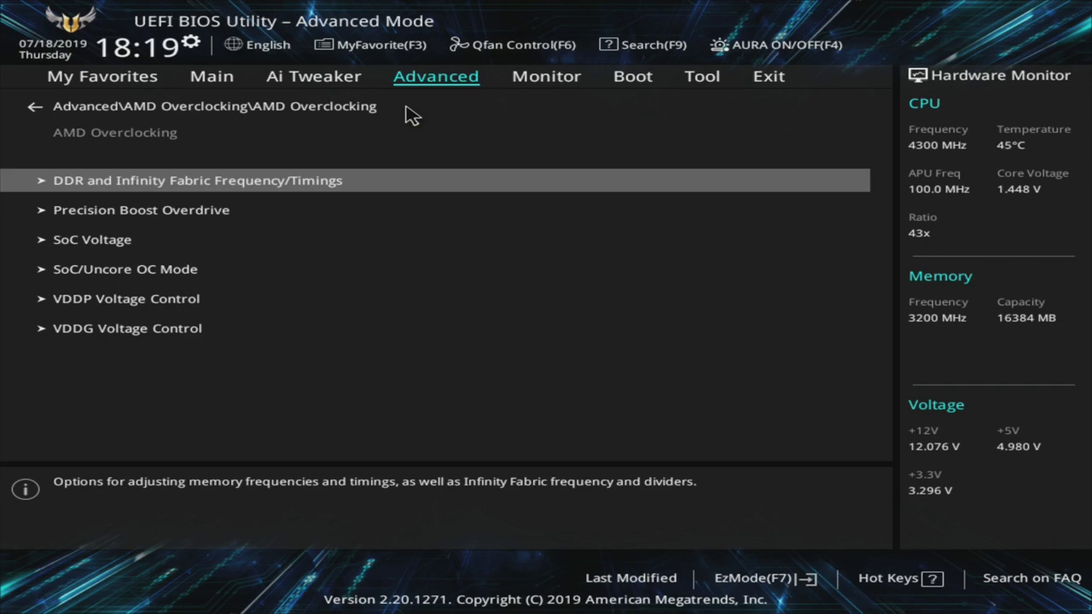
{"action": "key", "text": "Return"}
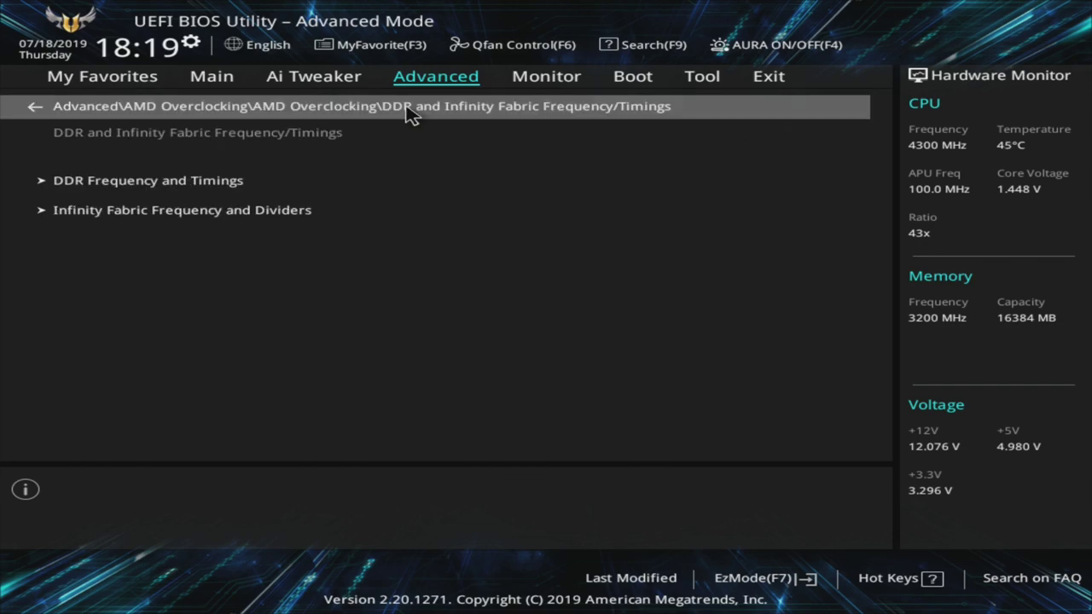
{"action": "key", "text": "Down"}
{"action": "key", "text": "Down"}
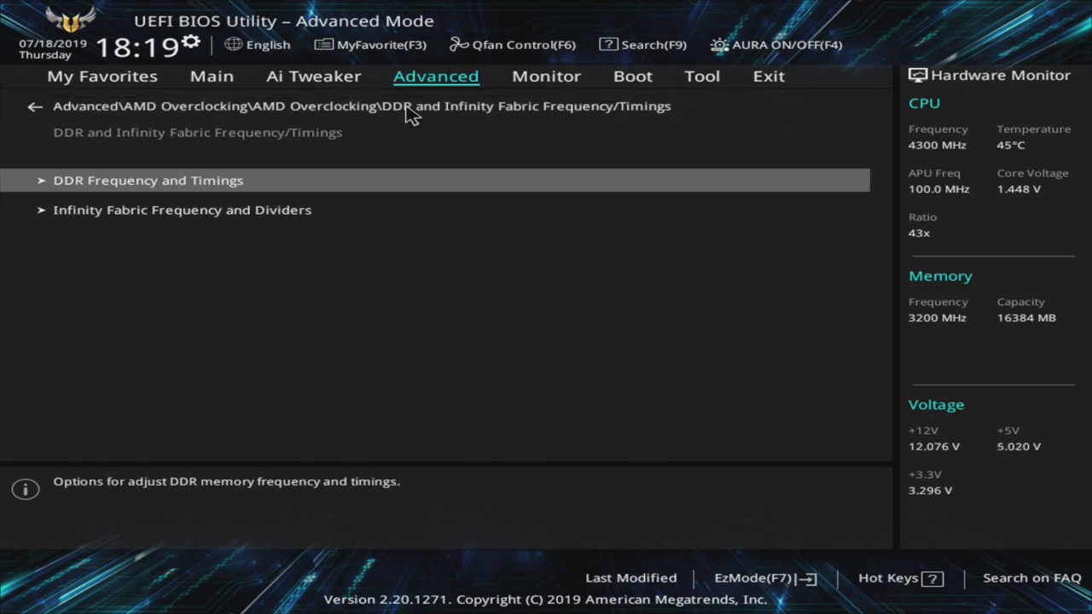
{"action": "key", "text": "Return"}
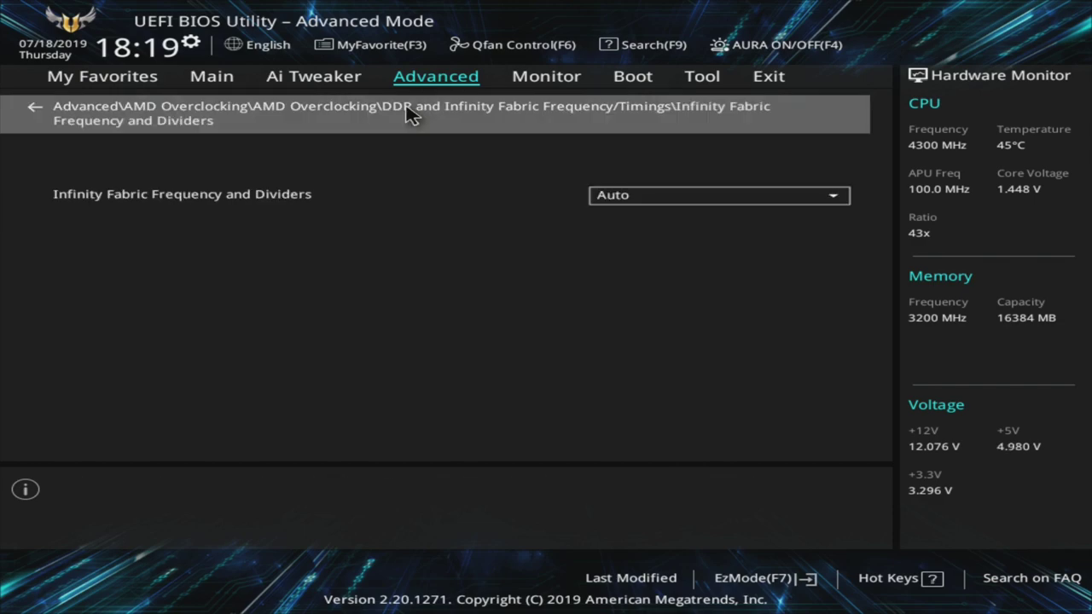
Examine the selectable frequencies for Infinity Fabric Frequency and Dividers and return to the main AMD Overclocking page
{"action": "key", "text": "Down"}
{"action": "key", "text": "Return"}
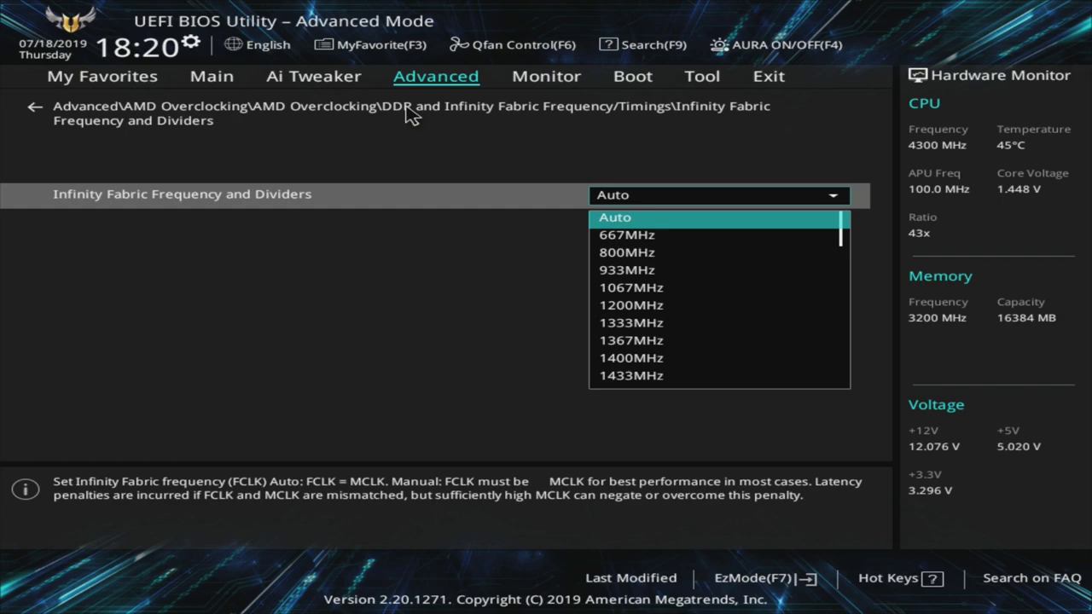
{"action": "key", "text": "Down"}
{"action": "key", "text": "Down"}
{"action": "key", "text": "Down"}
{"action": "key", "text": "Down"}
{"action": "key", "text": "Down"}
{"action": "key", "text": "Down"}
{"action": "key", "text": "Down"}
{"action": "key", "text": "Down"}
{"action": "key", "text": "Down"}
{"action": "key", "text": "Down"}
{"action": "key", "text": "Down"}
{"action": "key", "text": "Down"}
{"action": "key", "text": "Down"}
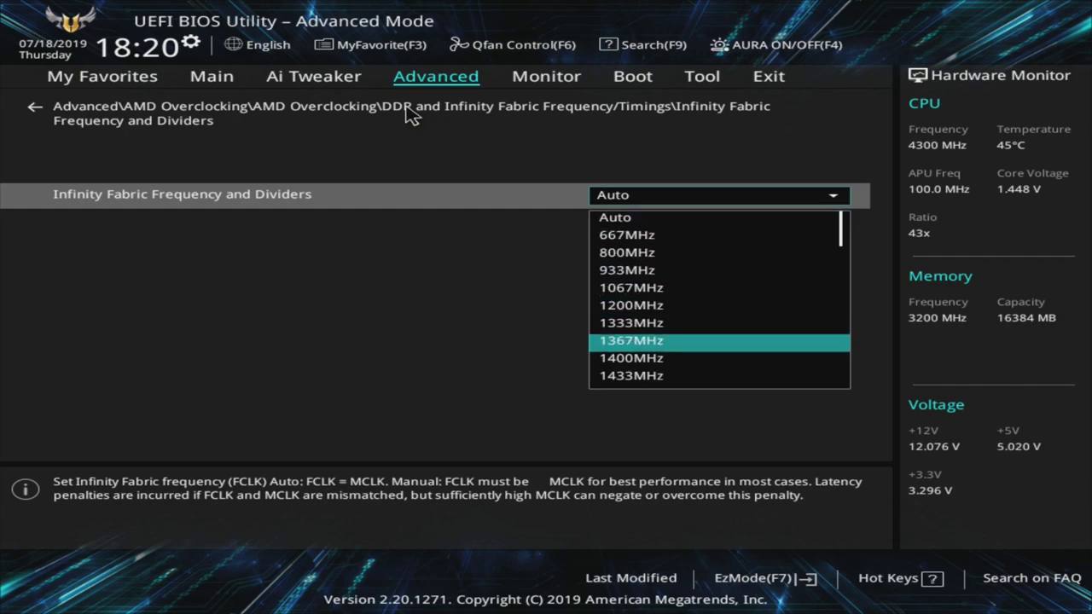
{"action": "key", "text": "Down"}
{"action": "key", "text": "Down"}
{"action": "key", "text": "Down"}
{"action": "key", "text": "Down"}
{"action": "key", "text": "Down"}
{"action": "key", "text": "Down"}
{"action": "key", "text": "Down"}
{"action": "key", "text": "Down"}
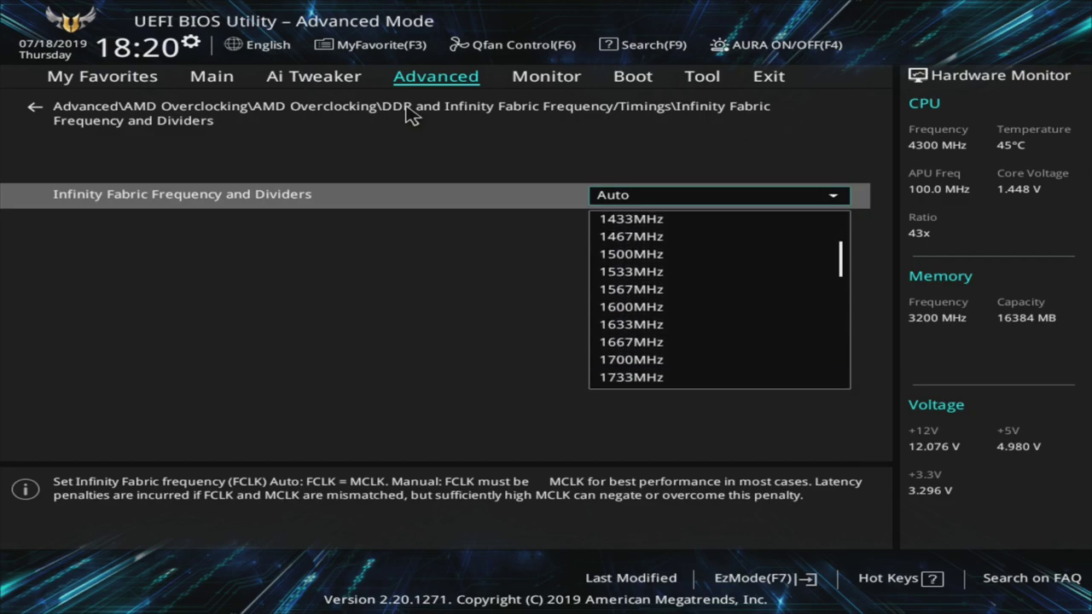
{"action": "key", "text": "Down"}
{"action": "key", "text": "Down"}
{"action": "key", "text": "Down"}
{"action": "key", "text": "Down"}
{"action": "key", "text": "Up"}
{"action": "key", "text": "Up"}
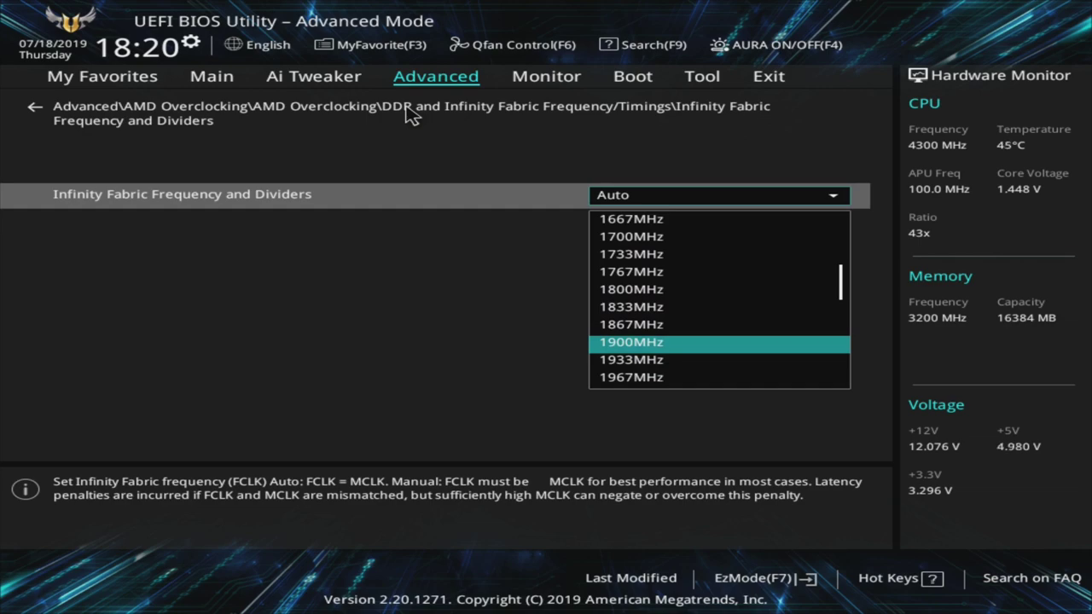
{"action": "key", "text": "Down"}
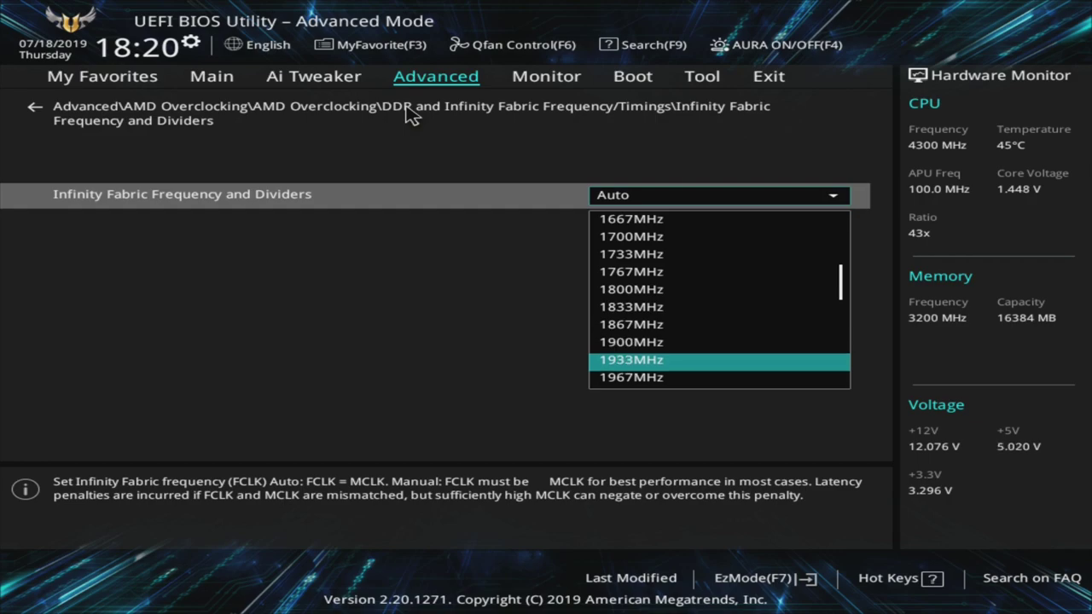
{"action": "key", "text": "Up"}
{"action": "key", "text": "Up"}
{"action": "key", "text": "Up"}
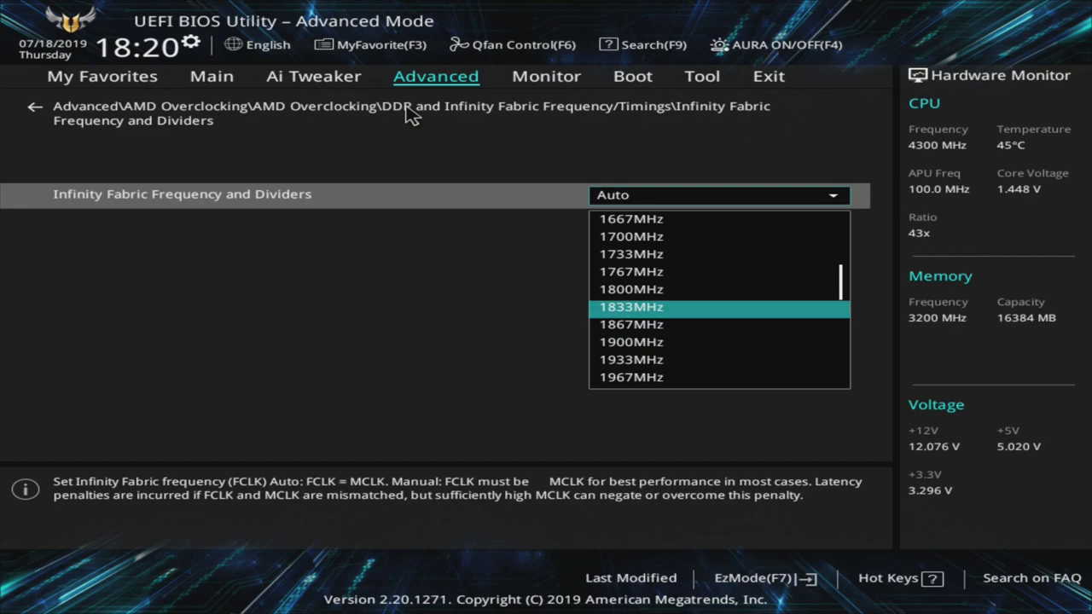
{"action": "key", "text": "Up"}
{"action": "key", "text": "Up"}
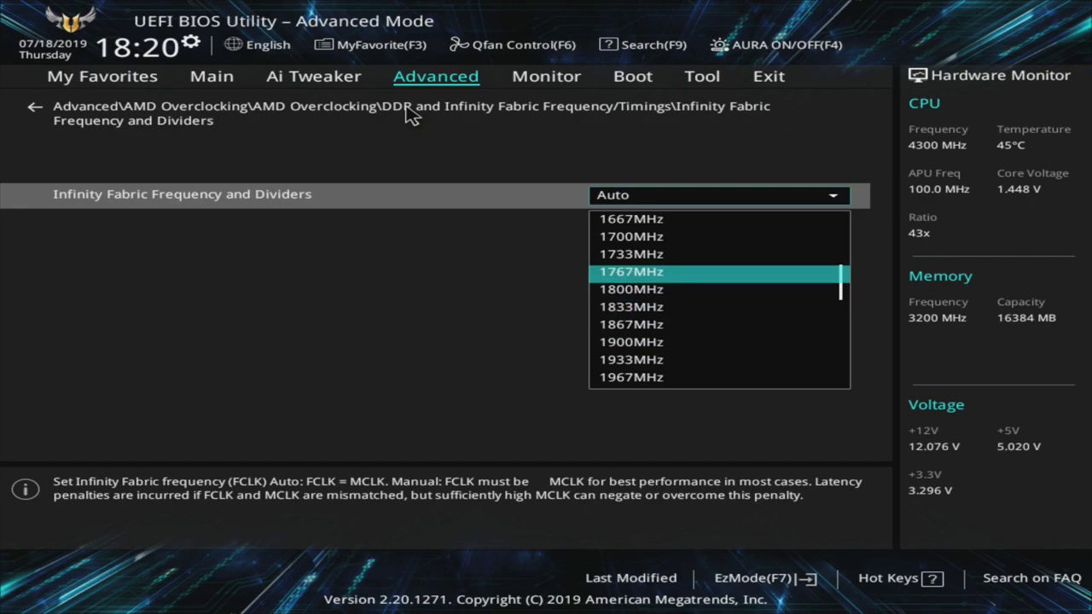
{"action": "key", "text": "Up"}
{"action": "key", "text": "Up"}
{"action": "key", "text": "Up"}
{"action": "key", "text": "Up"}
{"action": "key", "text": "Up"}
{"action": "key", "text": "Up"}
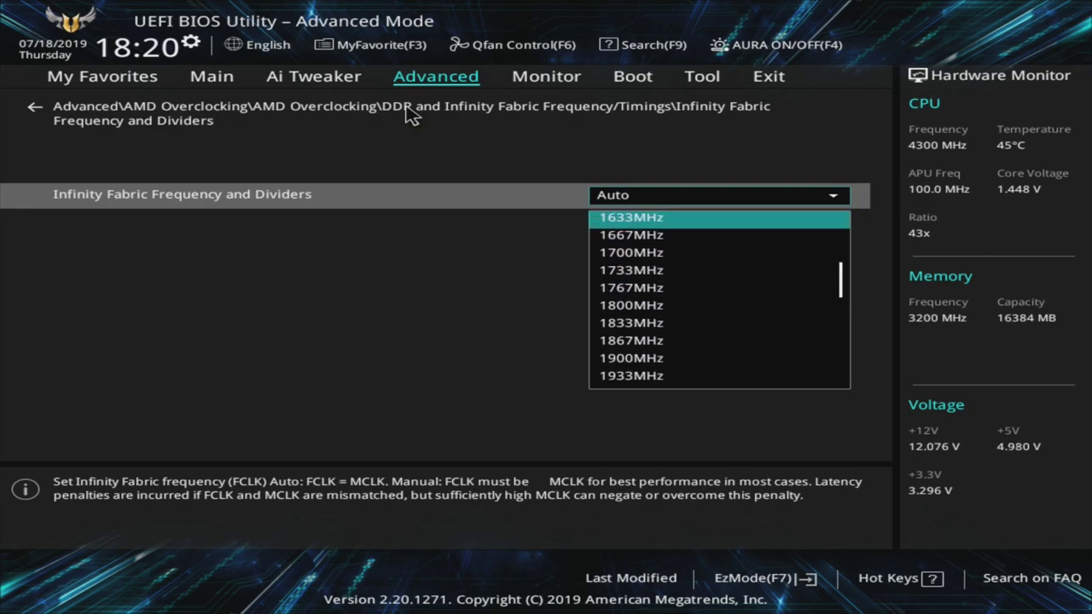
{"action": "key", "text": "Up"}
{"action": "key", "text": "Up"}
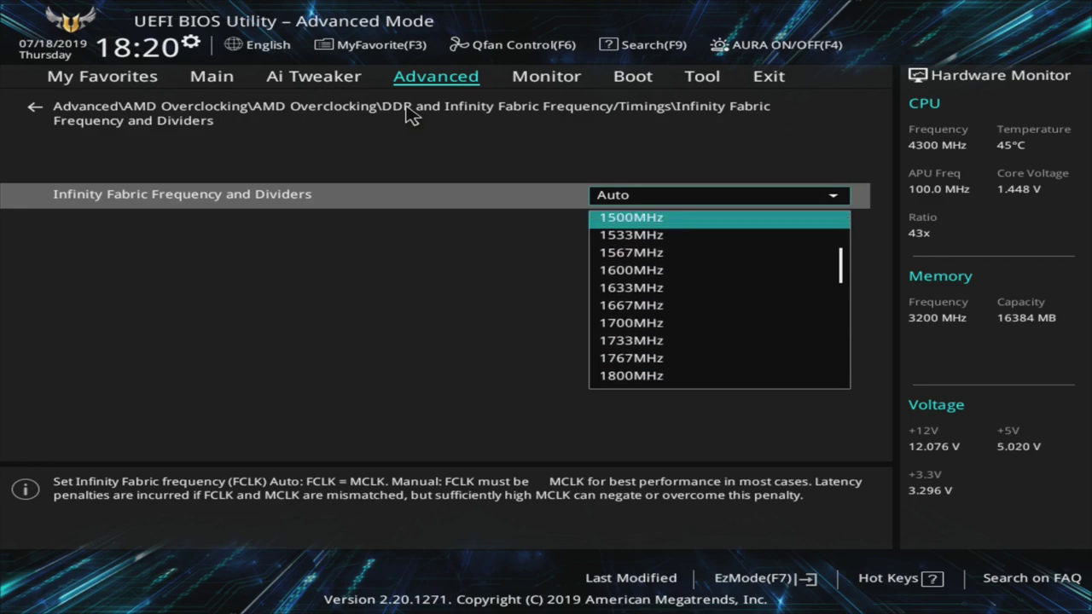
{"action": "key", "text": "Escape"}
{"action": "key", "text": "Escape"}
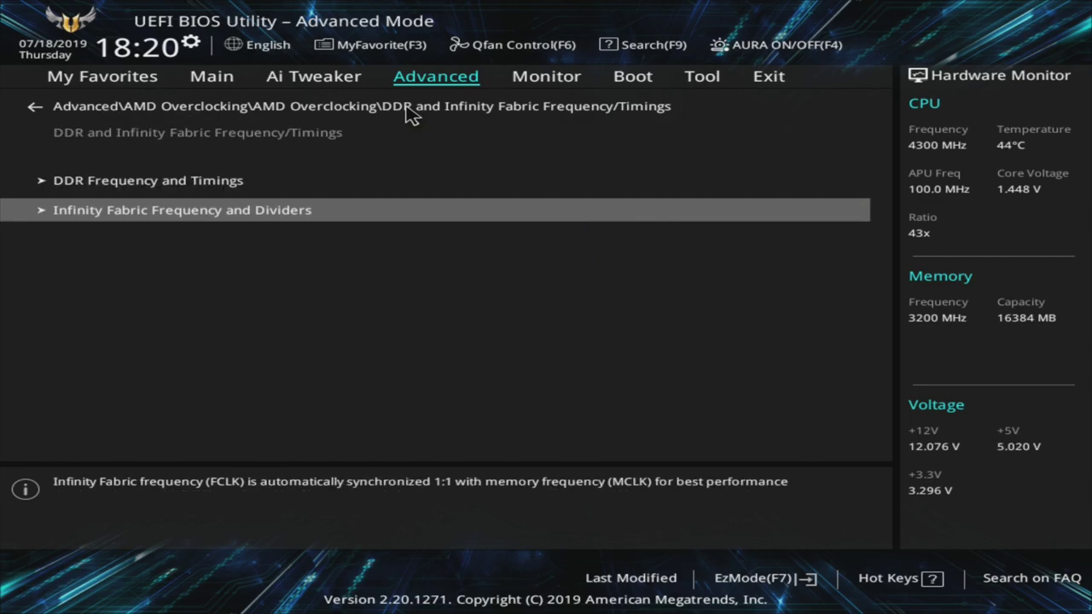
{"action": "key", "text": "Escape"}
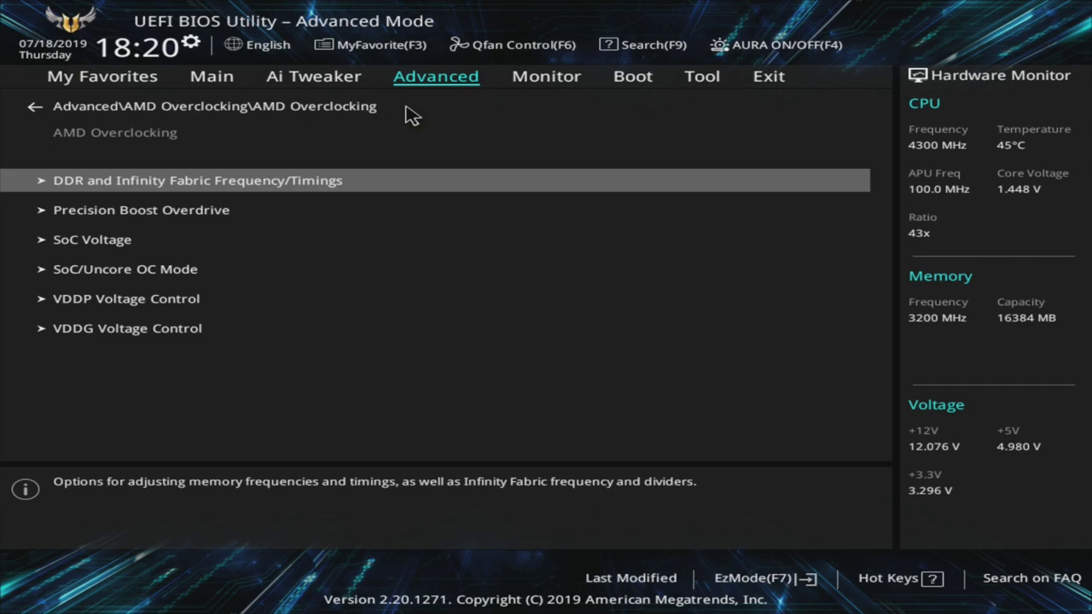
Examine the Precision Boost Overdrive setting and its options
{"action": "key", "text": "Down"}
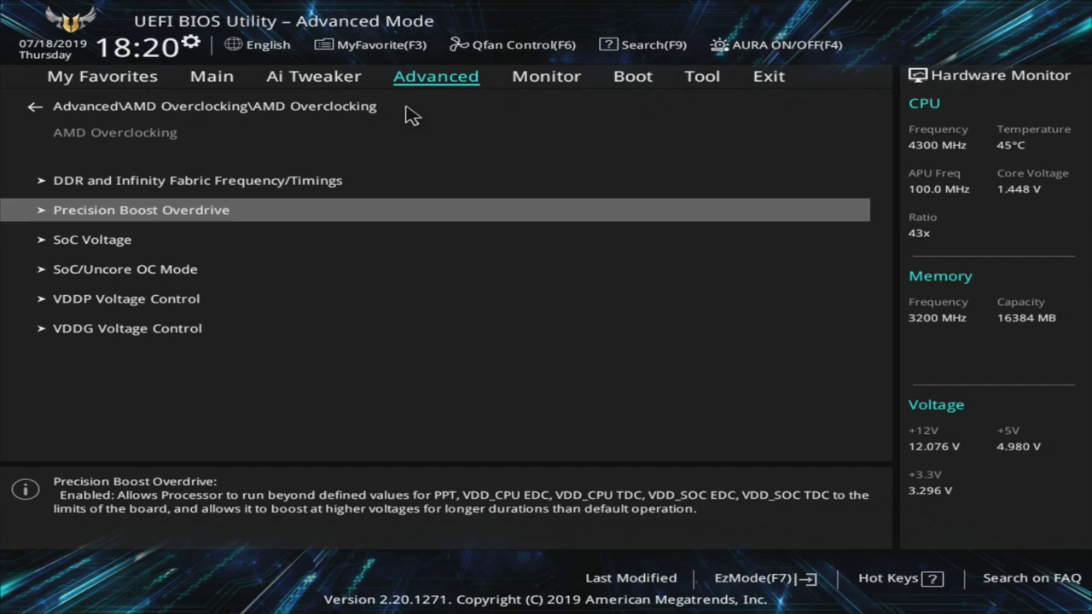
{"action": "key", "text": "Return"}
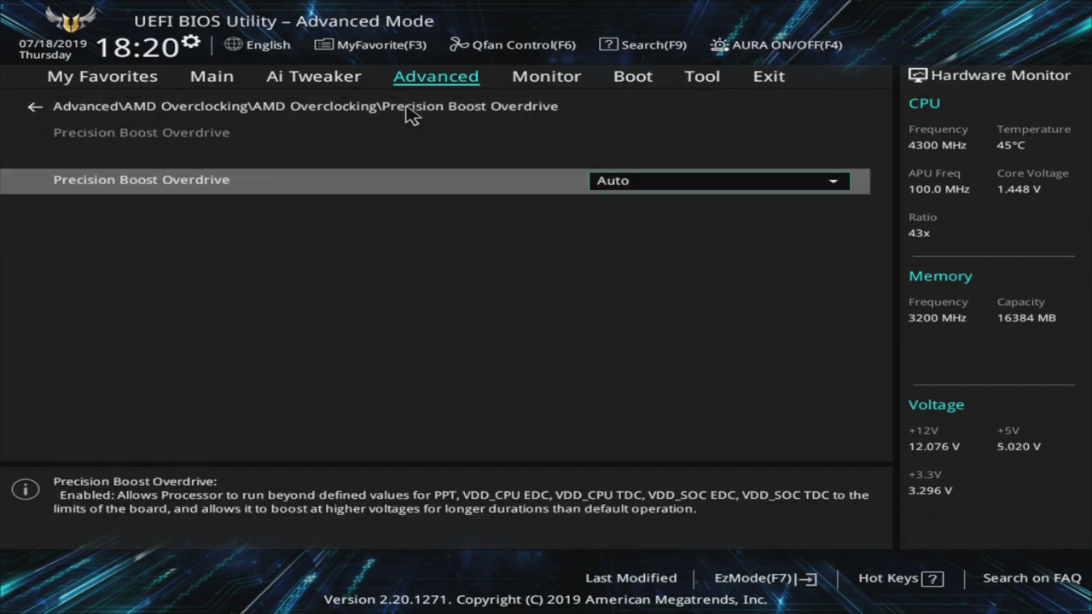
{"action": "key", "text": "Return"}
{"action": "key", "text": "Escape"}
{"action": "key", "text": "Escape"}
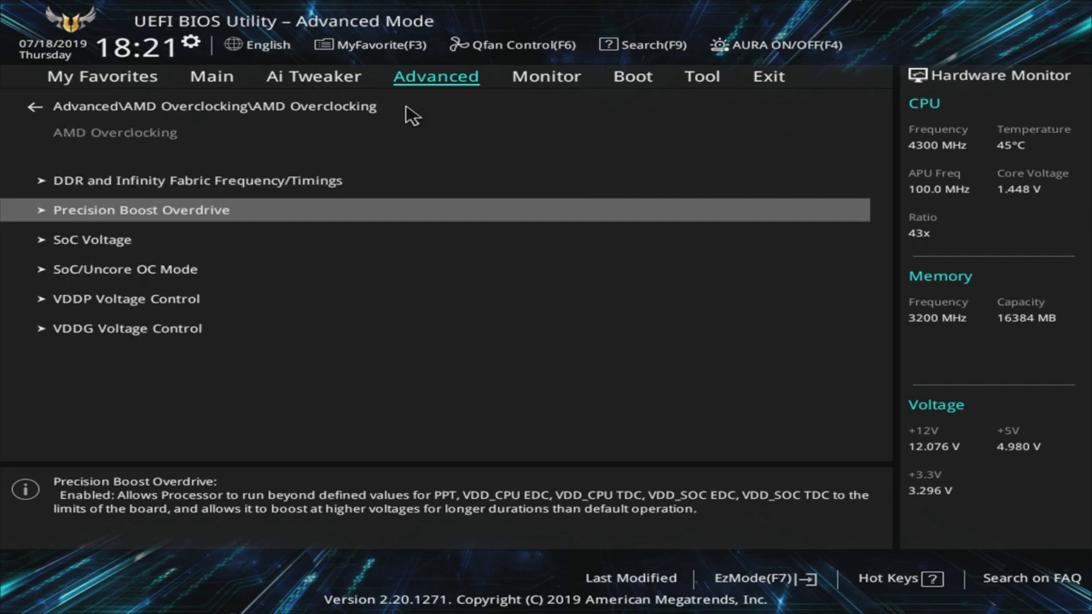
Examine the SoC Voltage setting and the descriptions of SoC/Uncore OC Mode and the VDDP and VDDG voltage controls
{"action": "key", "text": "Down"}
{"action": "key", "text": "Return"}
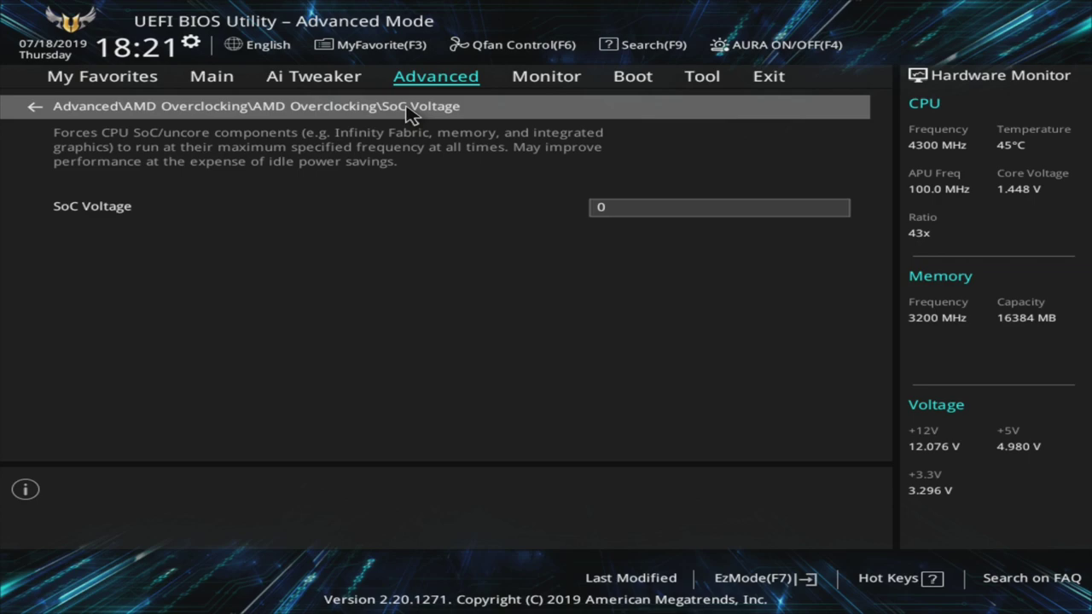
{"action": "key", "text": "Escape"}
{"action": "key", "text": "Down"}
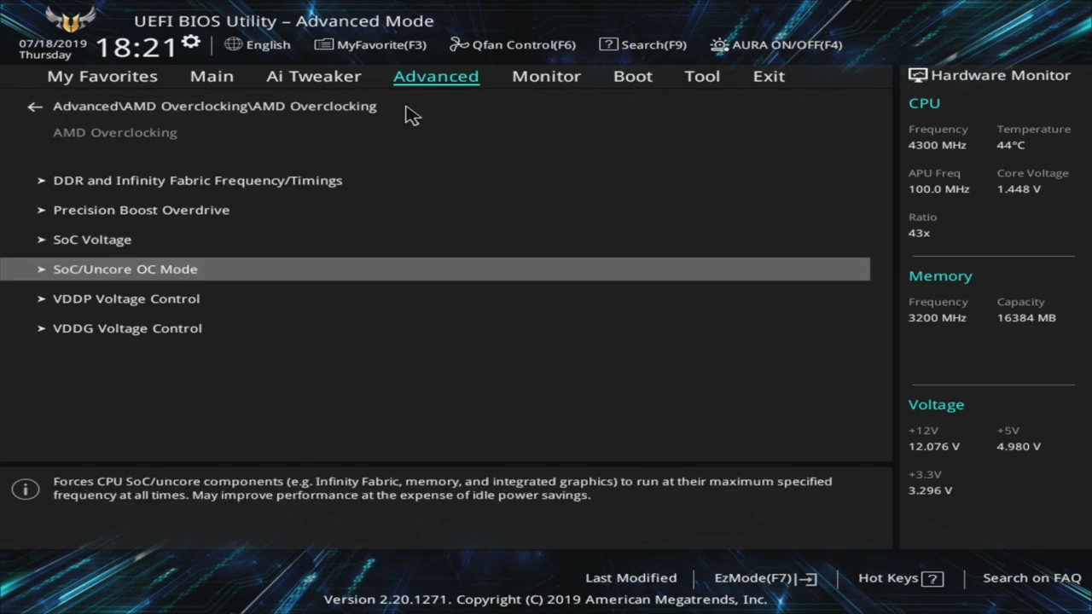
{"action": "key", "text": "Down"}
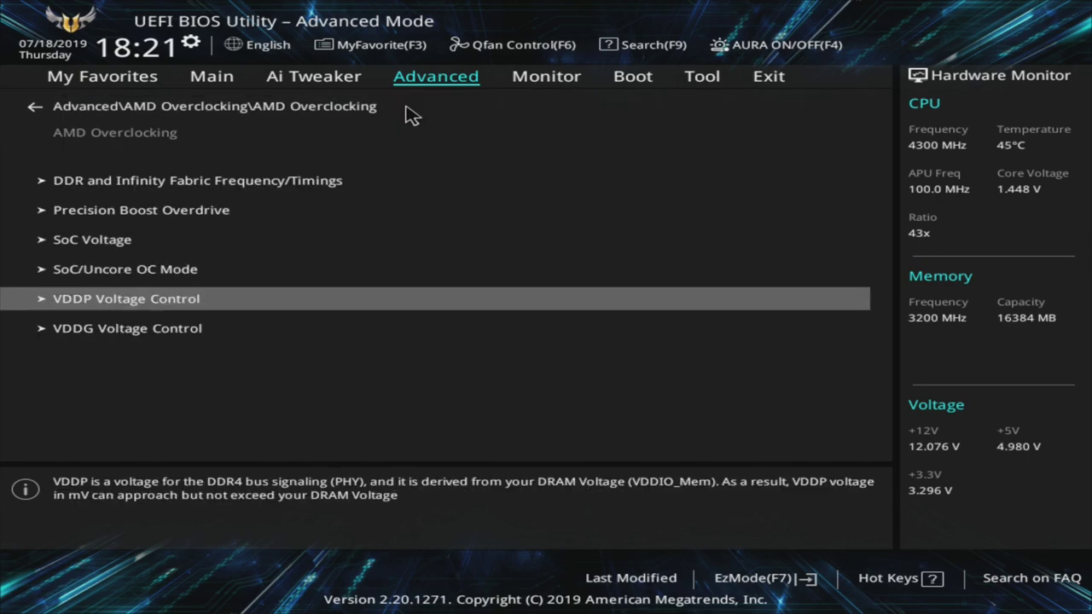
{"action": "key", "text": "Down"}
{"action": "key", "text": "Up"}
{"action": "key", "text": "Up"}
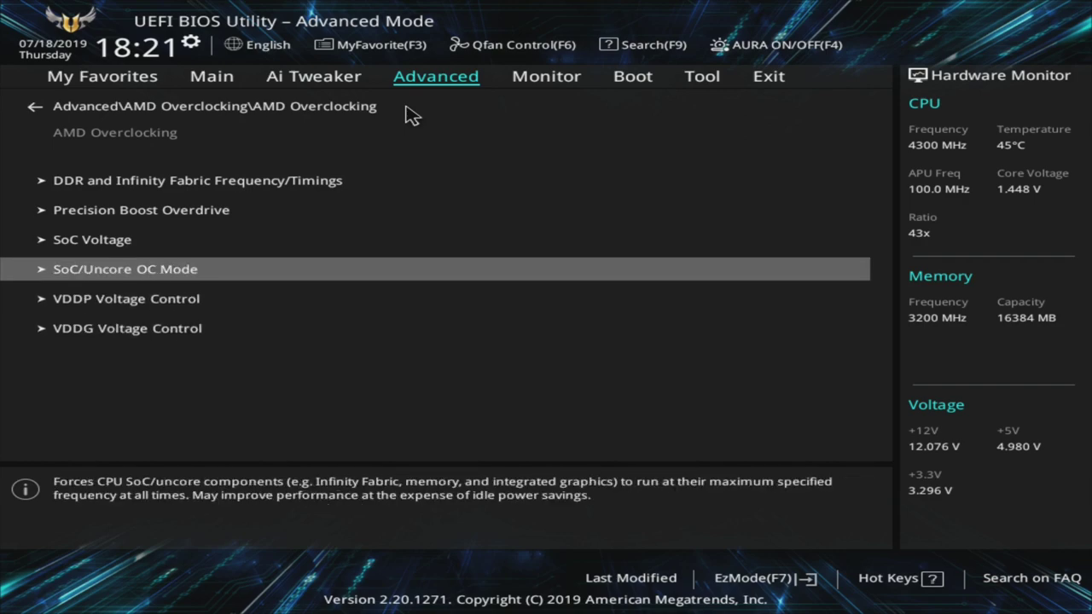
Examine the options of the SoC/Uncore OC Mode setting and return to the AMD Overclocking page
{"action": "key", "text": "Return"}
{"action": "key", "text": "Down"}
{"action": "key", "text": "Return"}
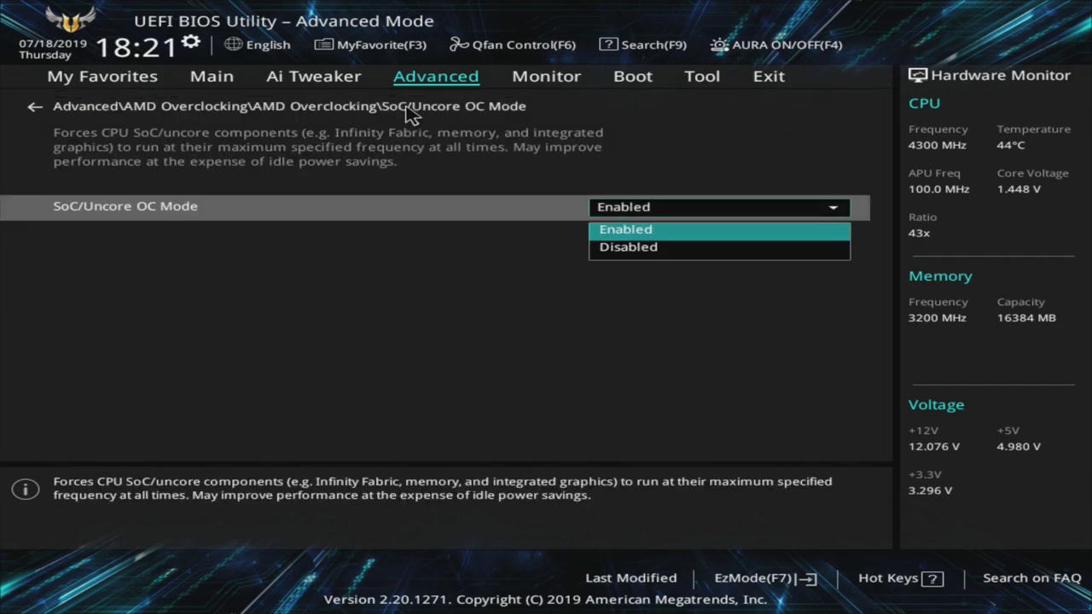
{"action": "key", "text": "Return"}
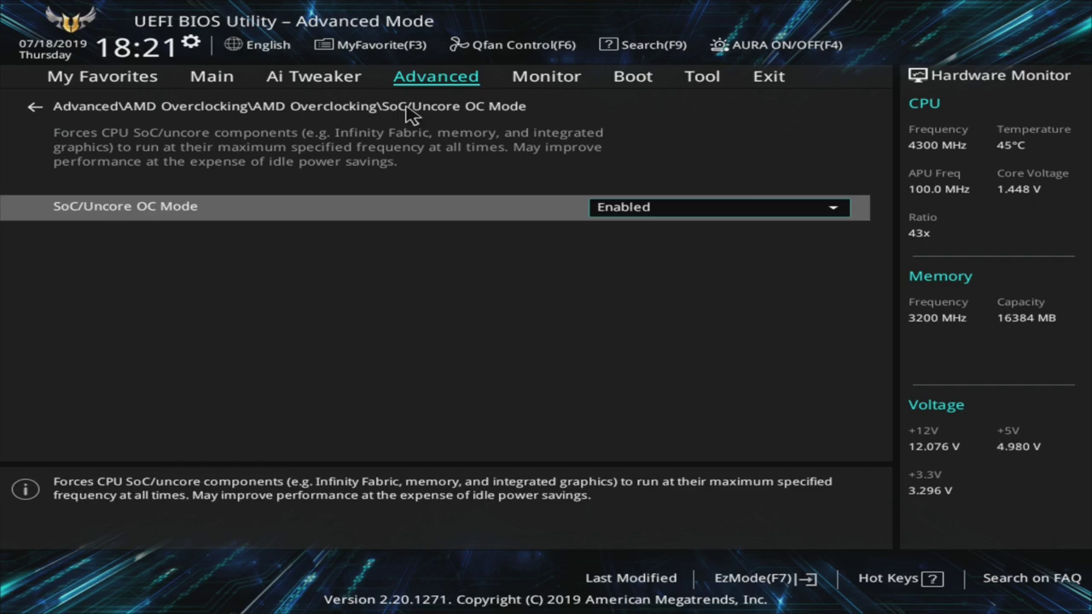
{"action": "key", "text": "Escape"}
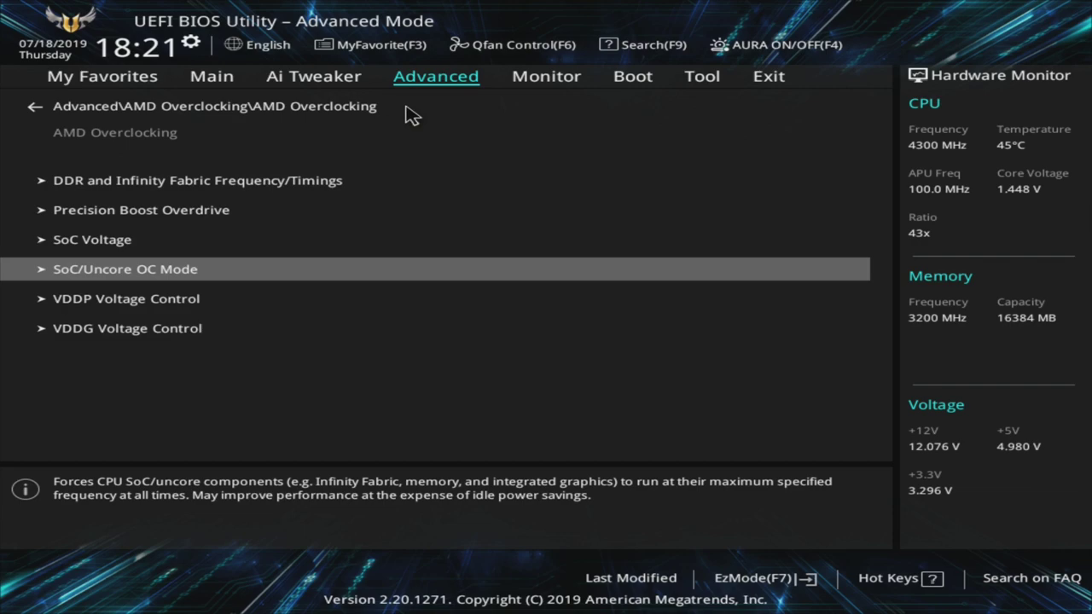
Leave the AMD Overclocking page and return to the list of Advanced settings
{"action": "key", "text": "Up"}
{"action": "key", "text": "Up"}
{"action": "key", "text": "Up"}
{"action": "key", "text": "Up"}
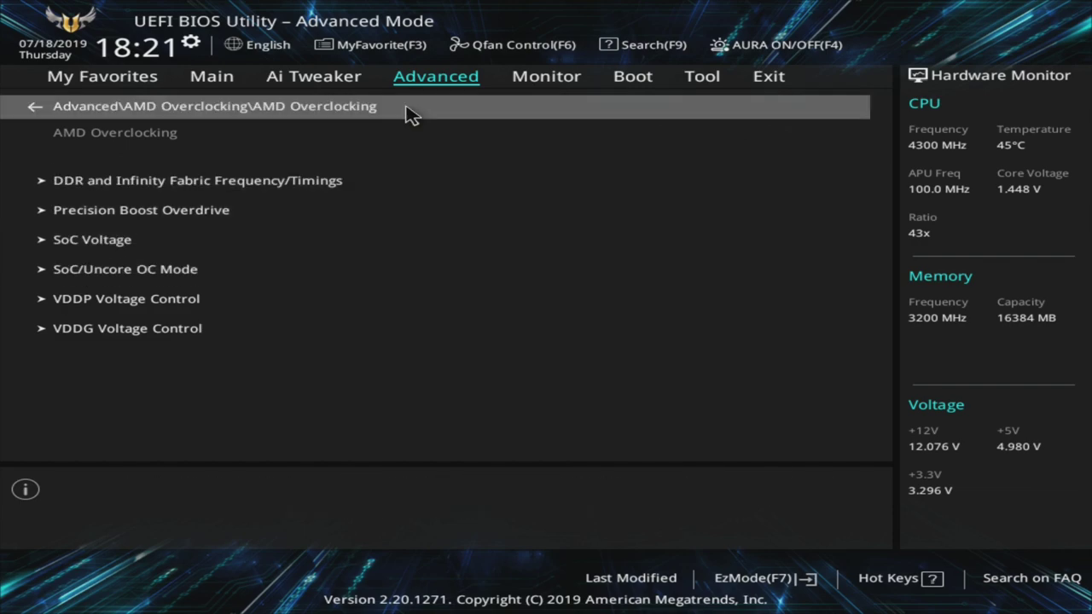
{"action": "key", "text": "Return"}
{"action": "key", "text": "Up"}
{"action": "key", "text": "Return"}
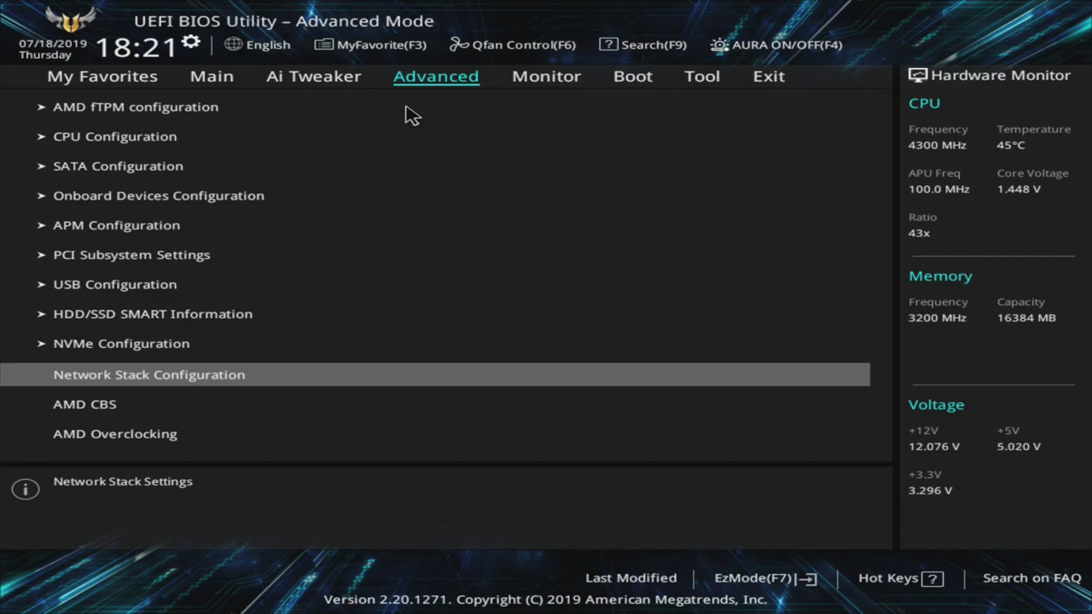
{"action": "key", "text": "Right"}
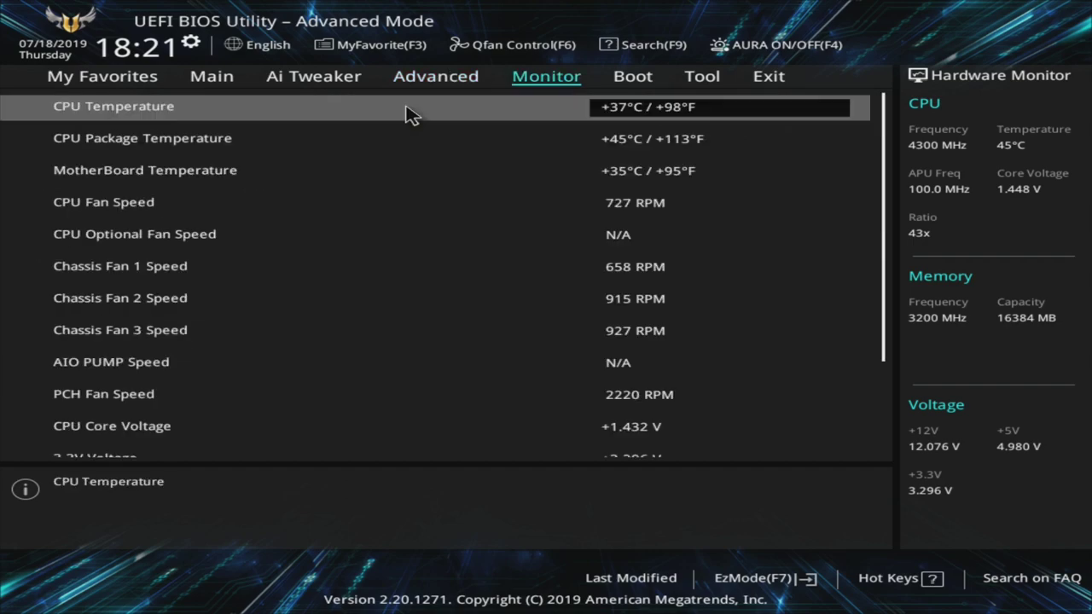
{"action": "key", "text": "Right"}
{"action": "key", "text": "Left"}
{"action": "key", "text": "Left"}
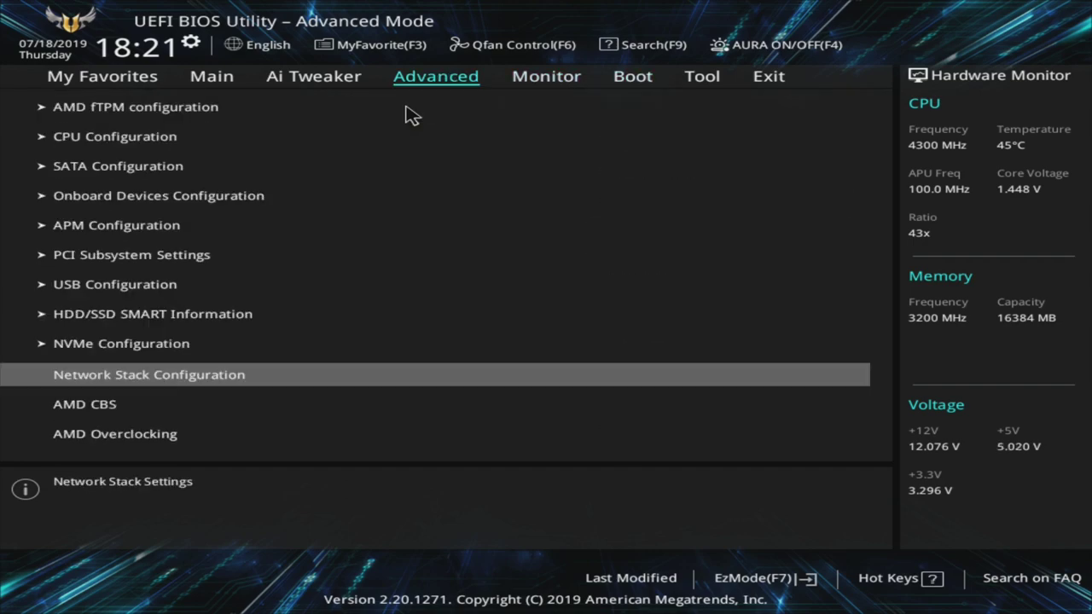
{"action": "key", "text": "Down"}
{"action": "key", "text": "Up"}
{"action": "key", "text": "Up"}
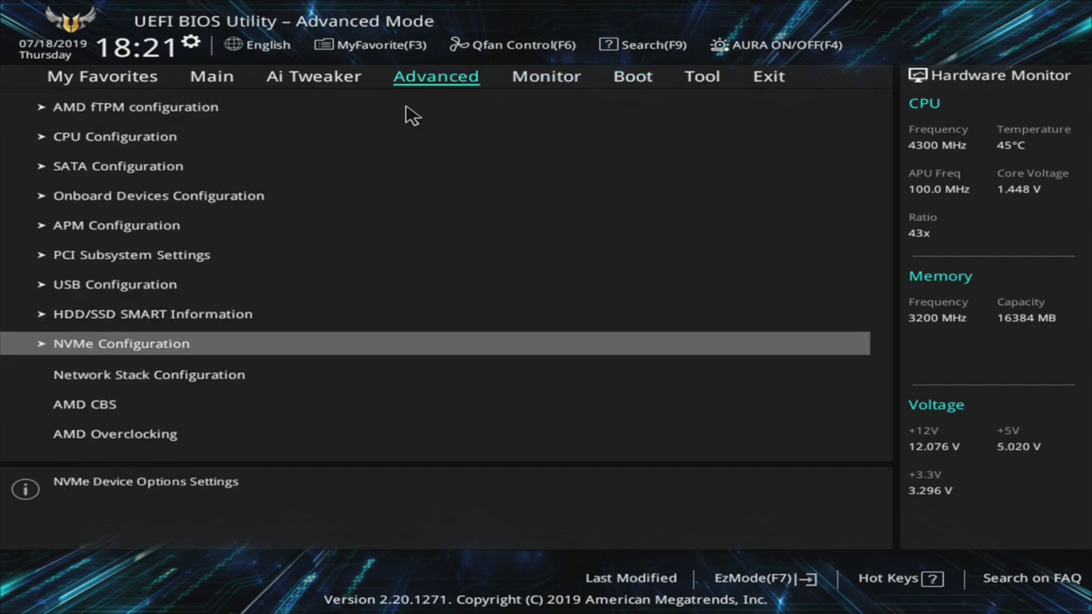
{"action": "key", "text": "Up"}
{"action": "key", "text": "Up"}
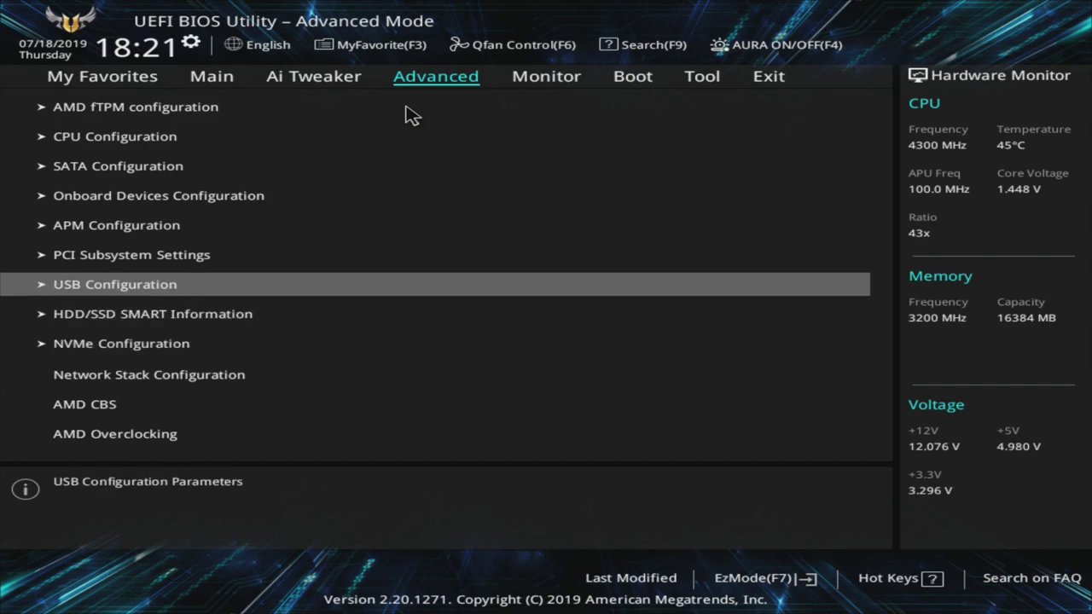
Exit the BIOS setup and boot into Windows
{"action": "key", "text": "Right"}
{"action": "key", "text": "Right"}
{"action": "key", "text": "Right"}
{"action": "key", "text": "Right"}
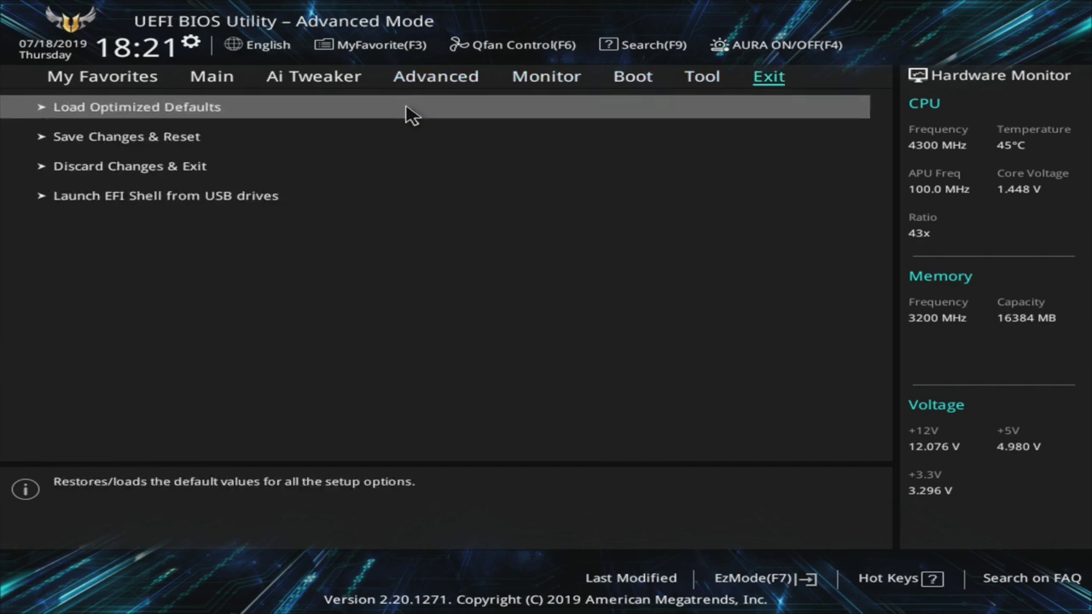
{"action": "key", "text": "Down"}
{"action": "key", "text": "Down"}
{"action": "key", "text": "F10"}
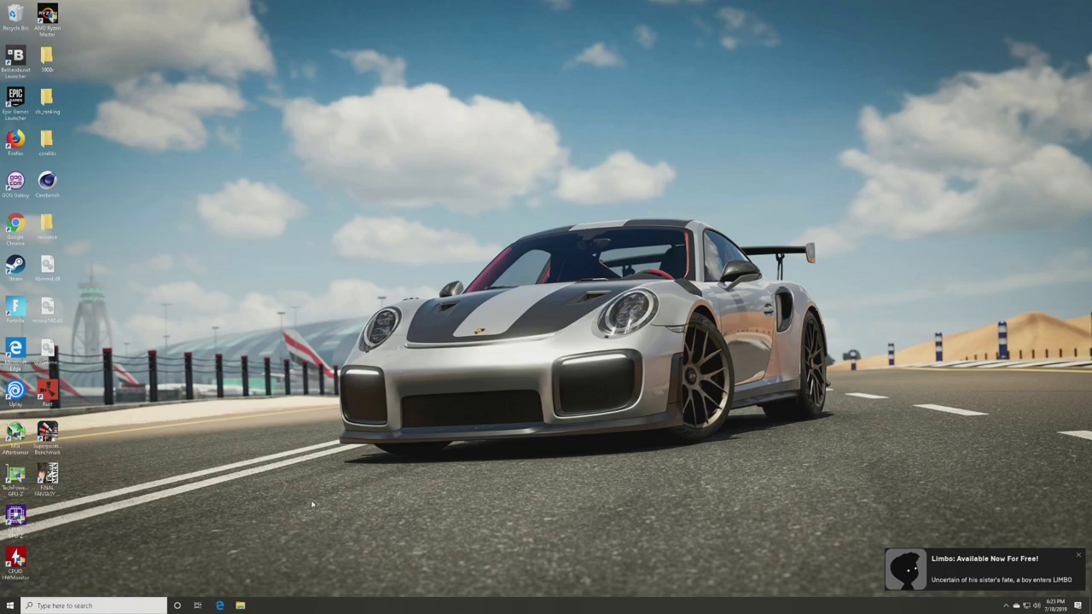
Search Windows for "ryzen", launch AMD Ryzen Master and accept its overclocking warning
{"action": "left_click", "coordinate": [93, 606]}
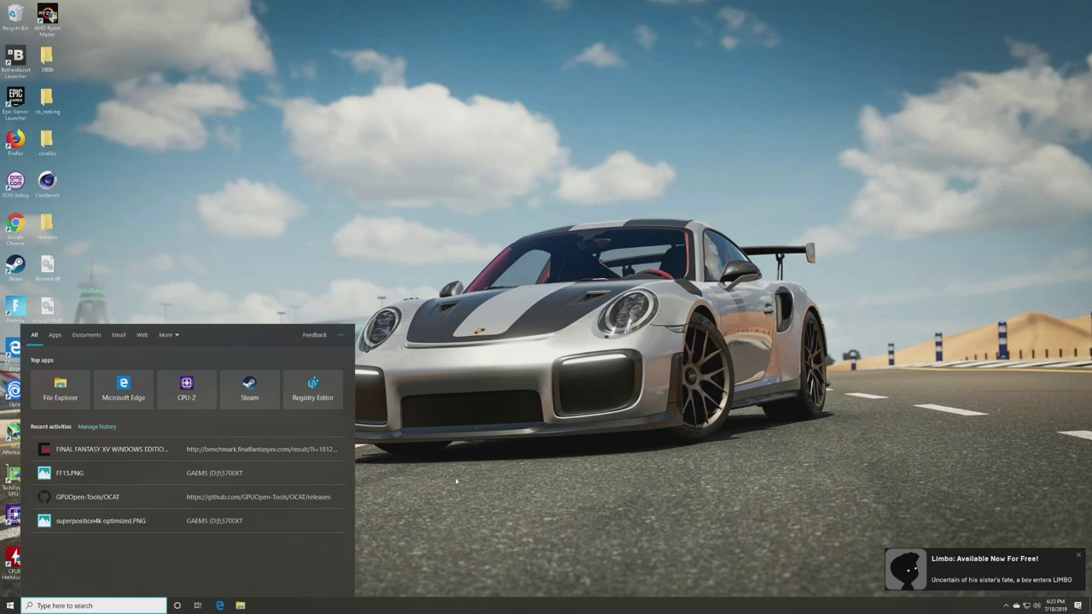
{"action": "type", "text": "ryzen"}
{"action": "key", "text": "Return"}
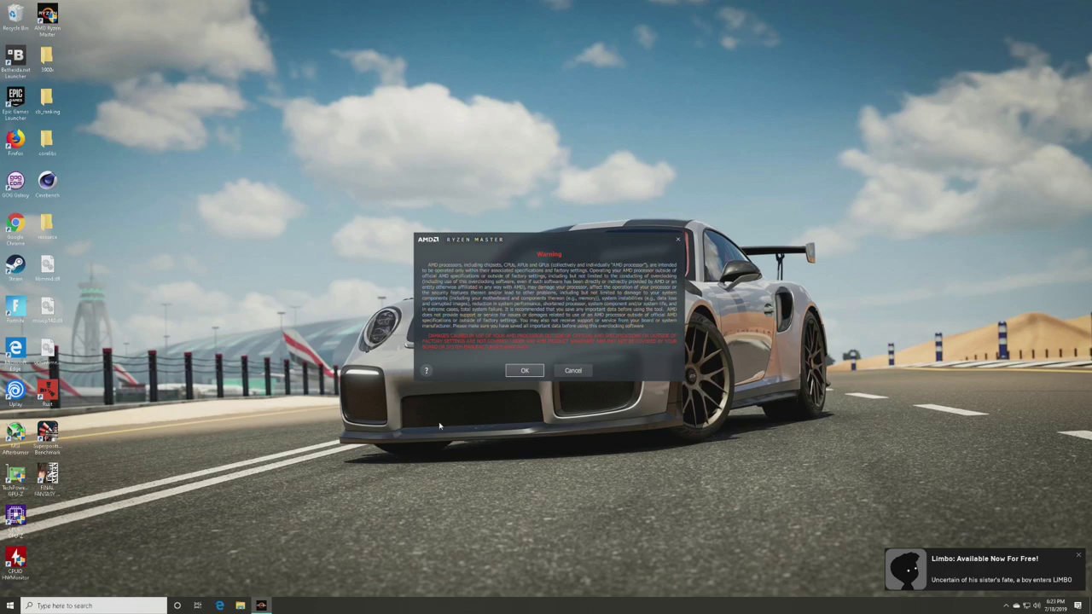
{"action": "left_click", "coordinate": [524, 371]}
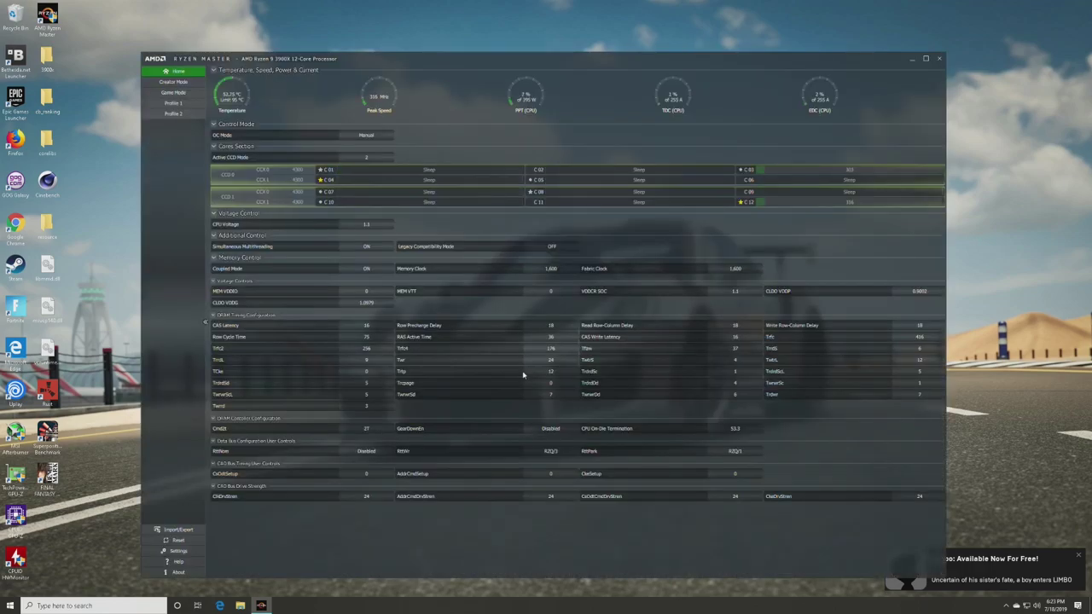
Open Profile 1 and disable cores C 02 and C 03 in CCX 0 of CCD 0
{"action": "left_click", "coordinate": [179, 102]}
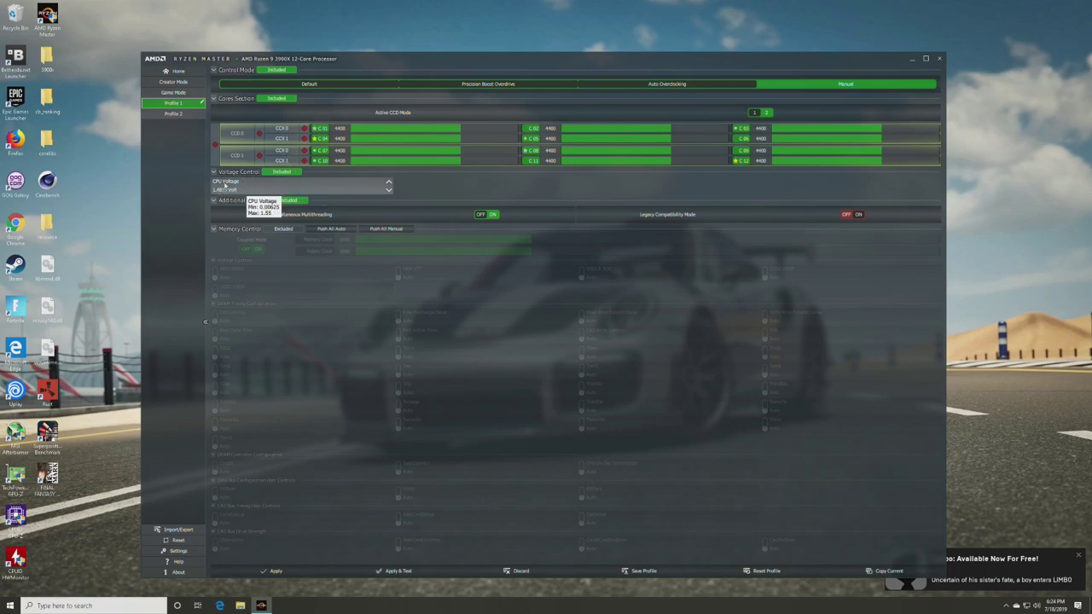
{"action": "mouse_move", "coordinate": [232, 183]}
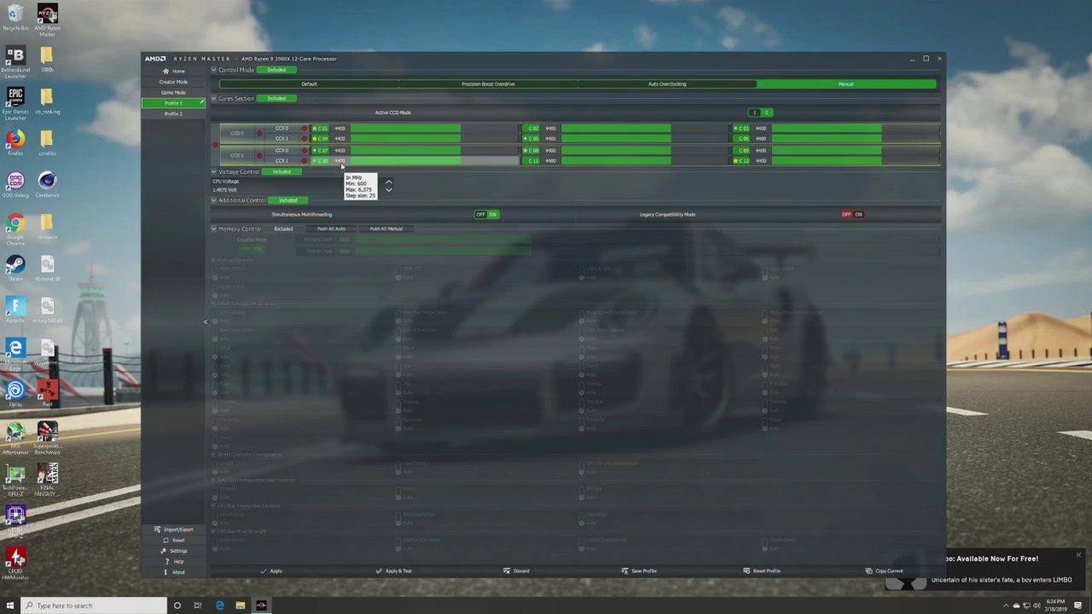
{"action": "left_click", "coordinate": [287, 129]}
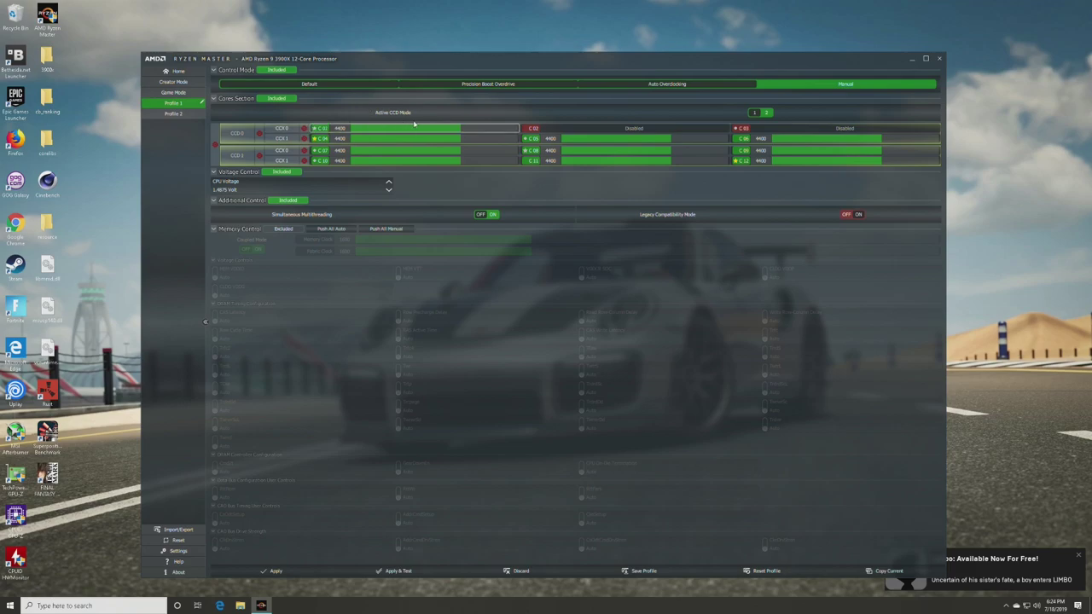
Re-enable cores C 02 and C 03 in CCX 0 of CCD 0 and close Ryzen Master
{"action": "left_click", "coordinate": [532, 128]}
{"action": "left_click", "coordinate": [735, 128]}
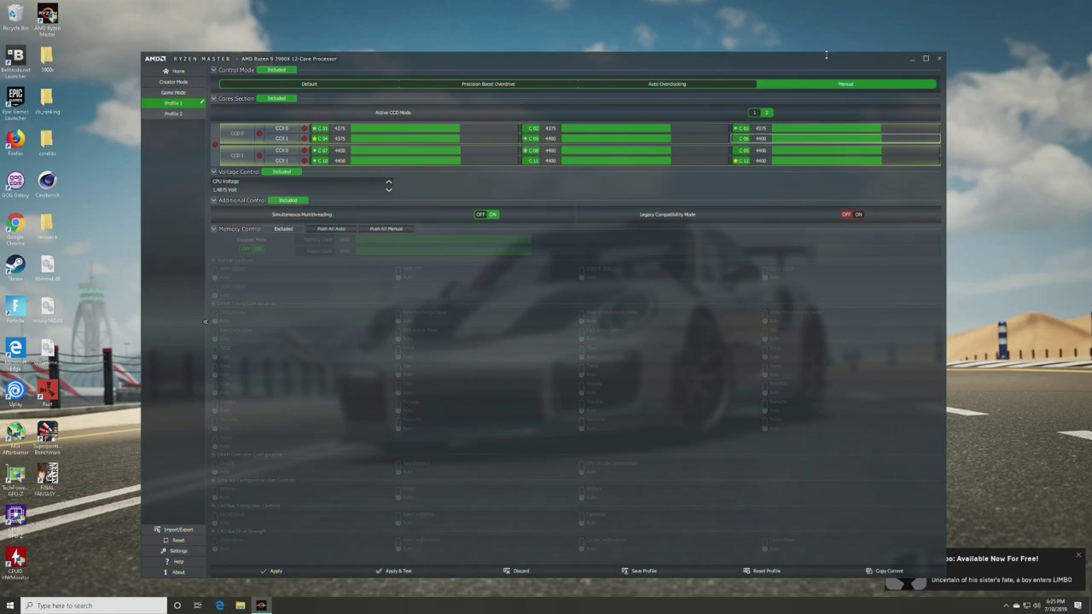
{"action": "left_click", "coordinate": [939, 58]}
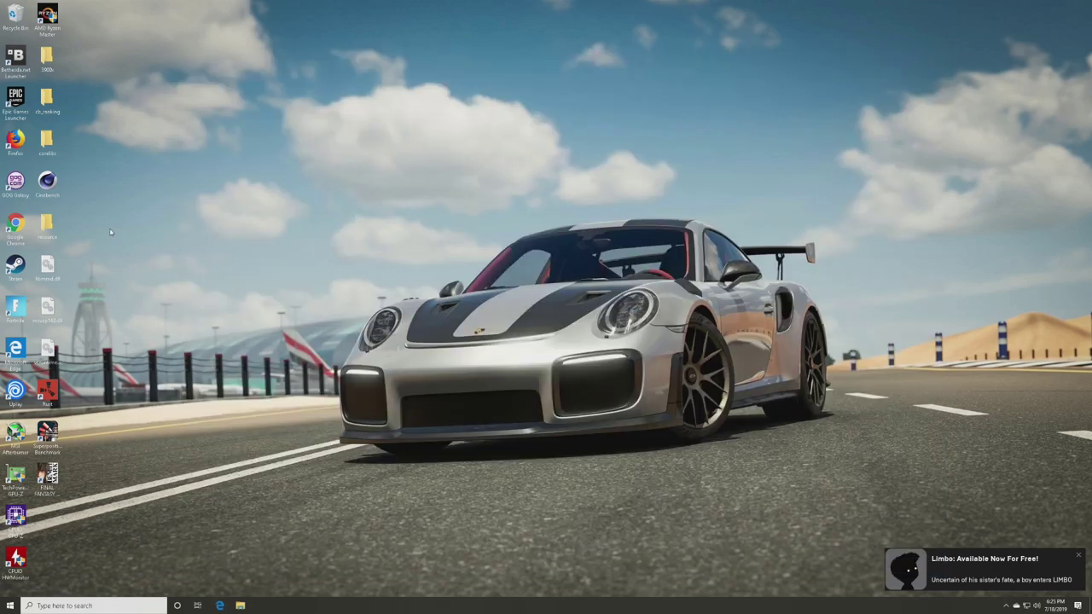
Open the 3900x folder from the desktop and view the stock 2133 Cinebench R20 screenshot, closing it when done
{"action": "double_click", "coordinate": [47, 58]}
{"action": "left_click_drag", "start_coordinate": [670, 188], "coordinate": [427, 141]}
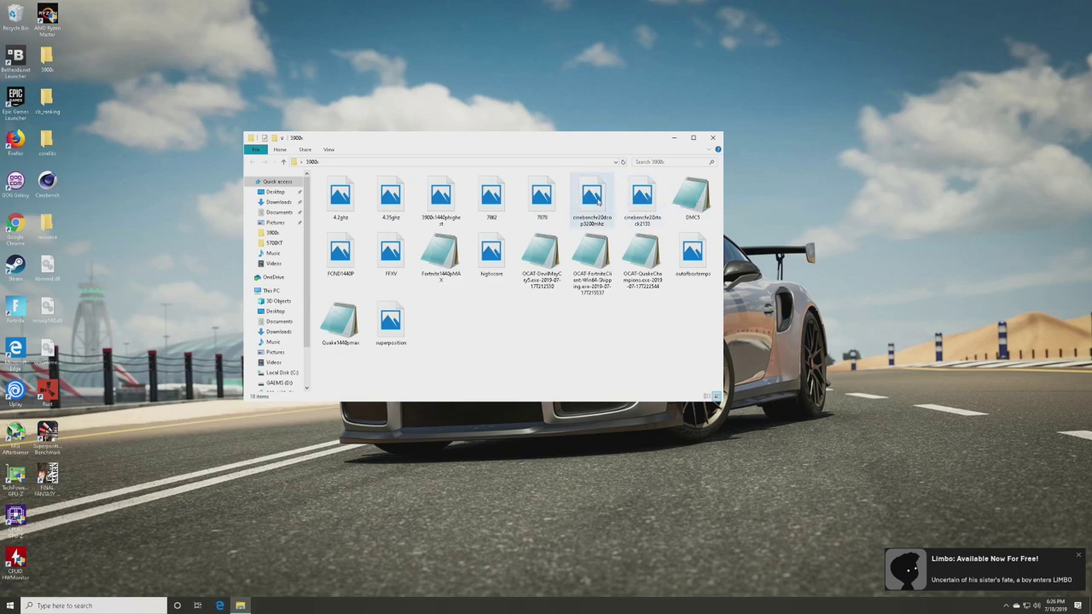
{"action": "double_click", "coordinate": [646, 226]}
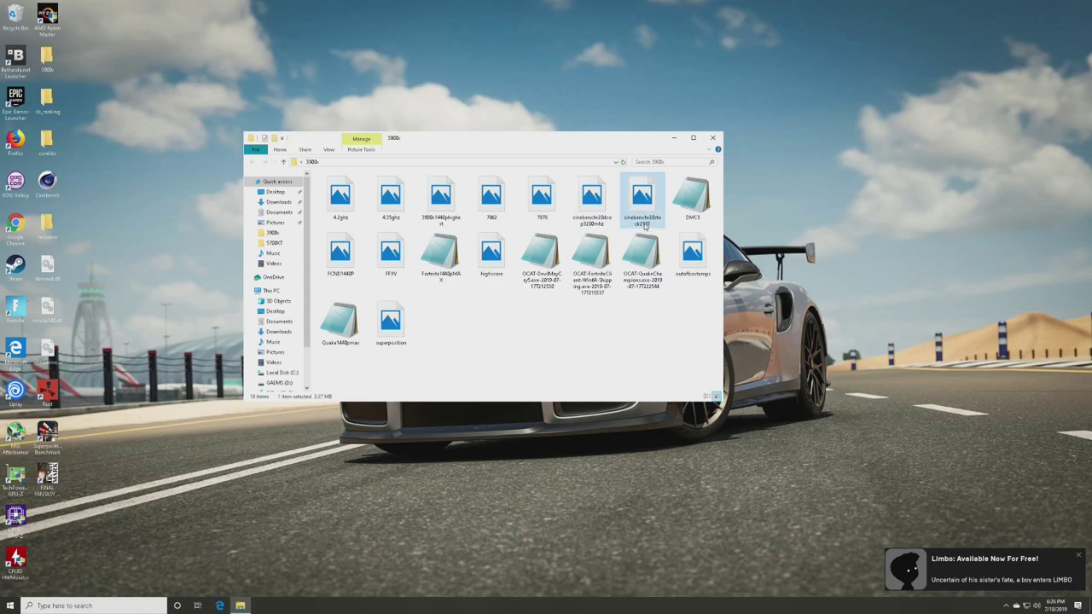
{"action": "left_click", "coordinate": [1022, 22]}
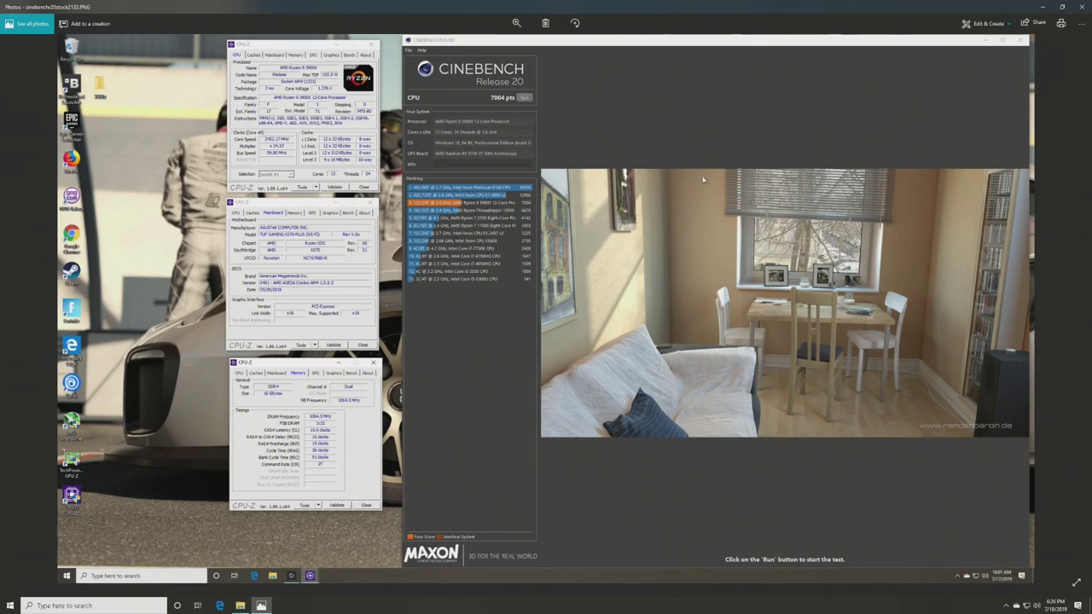
{"action": "left_click", "coordinate": [1077, 6]}
View the cinebenchr20docp3200mhz and 4.35ghz benchmark screenshots one after the other, closing each one
{"action": "double_click", "coordinate": [592, 198]}
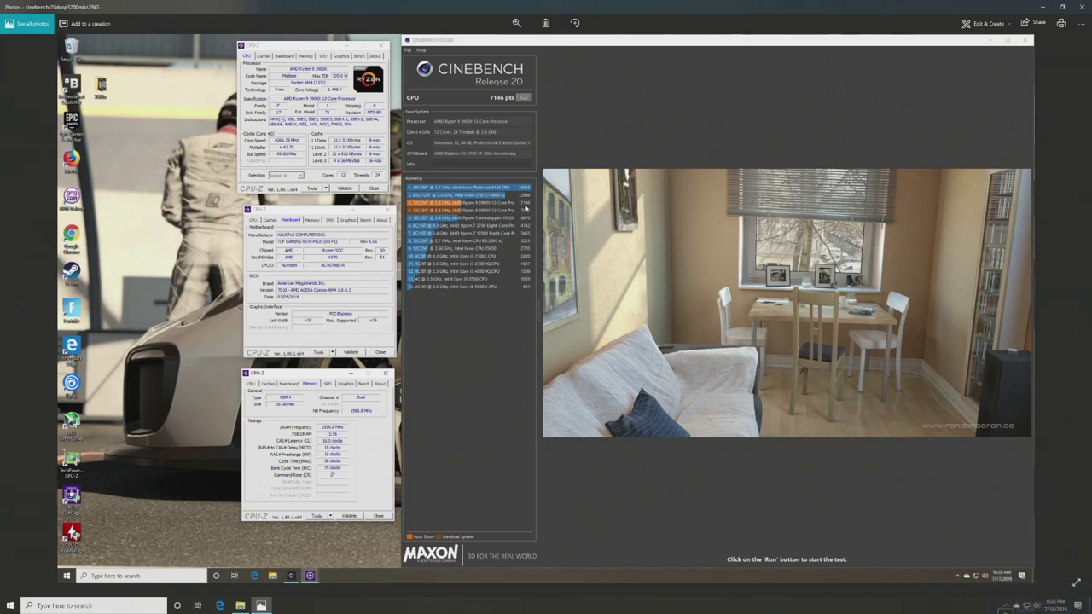
{"action": "left_click", "coordinate": [1079, 6]}
{"action": "left_click", "coordinate": [518, 338]}
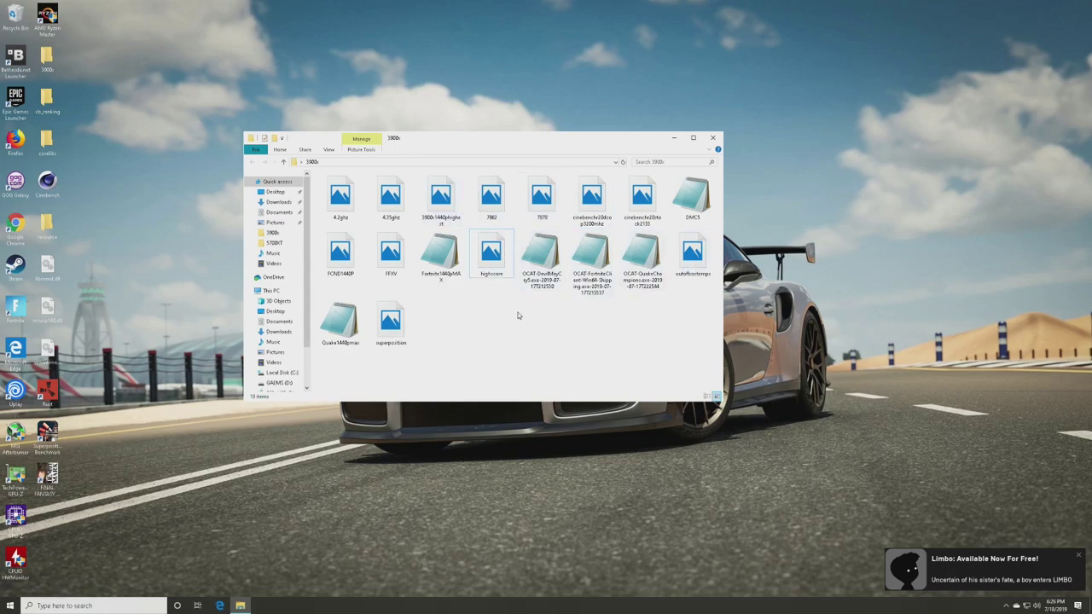
{"action": "double_click", "coordinate": [399, 204]}
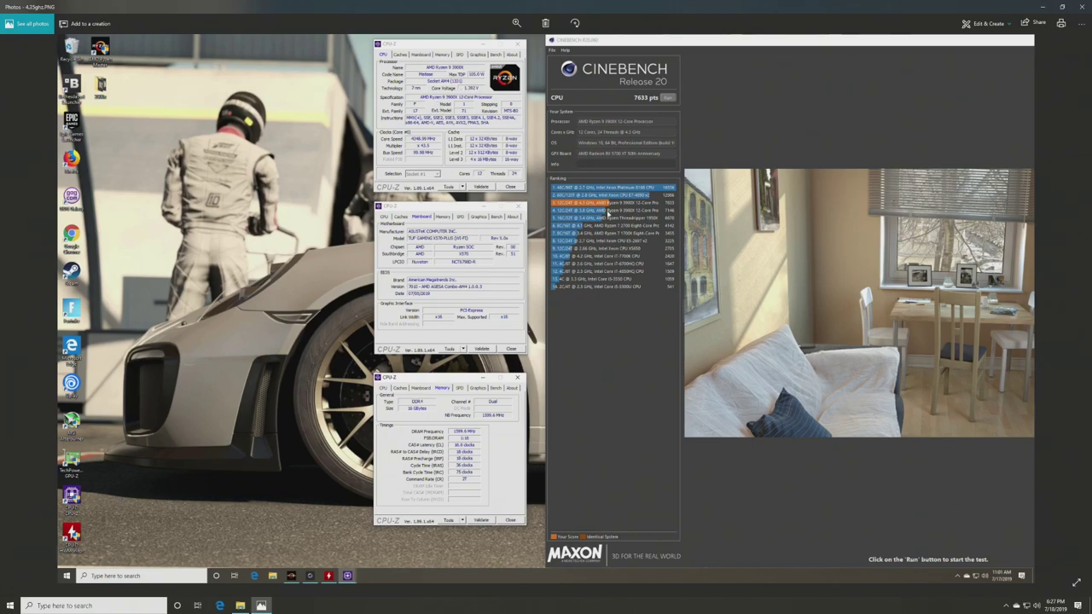
{"action": "left_click", "coordinate": [1080, 6]}
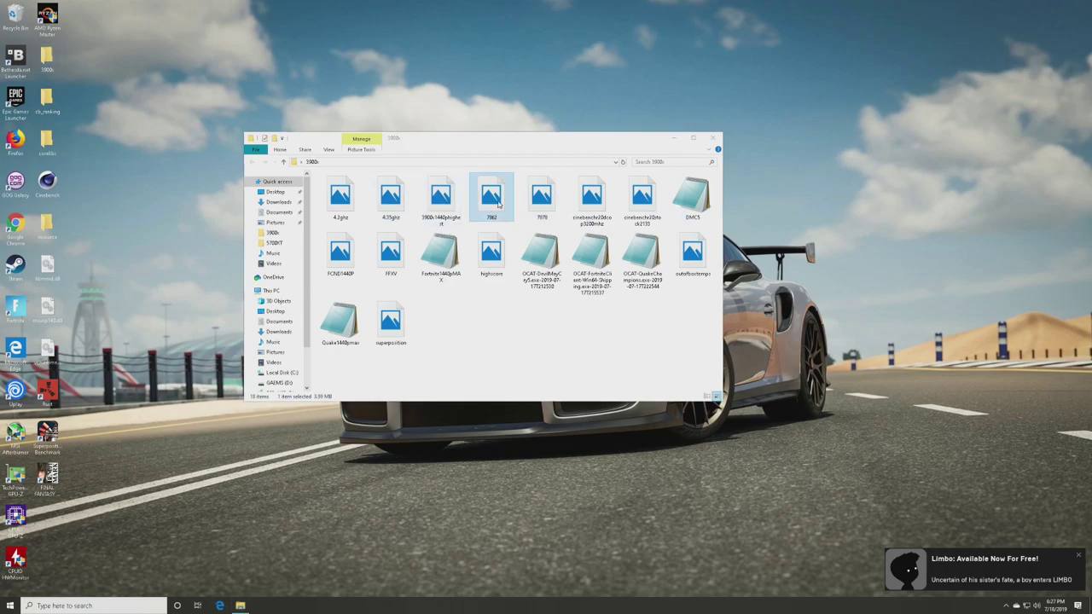
{"action": "left_click", "coordinate": [390, 198]}
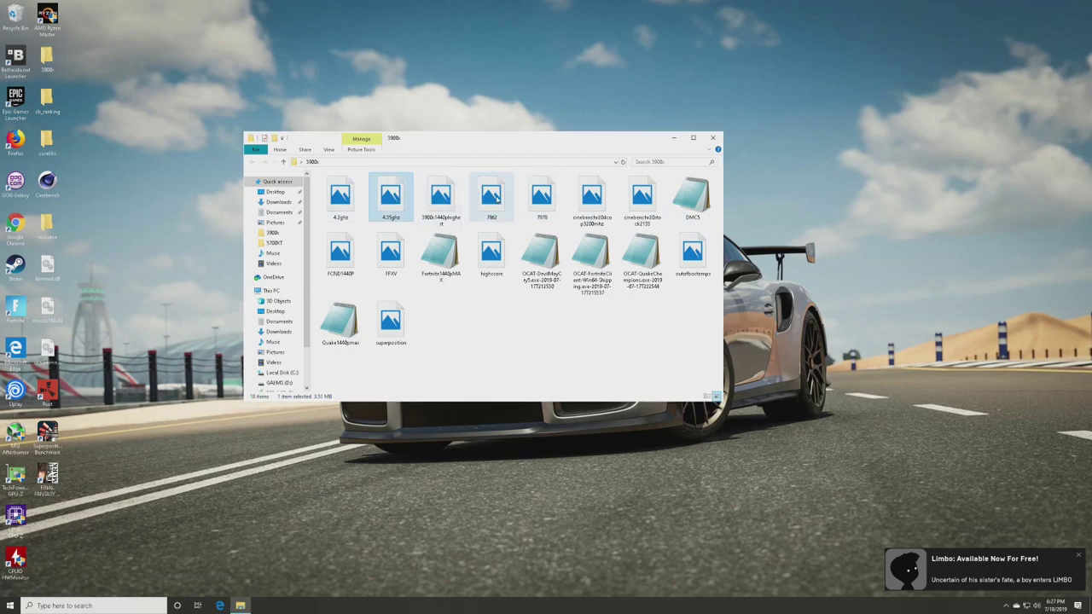
View the Cinebench screenshots named 7862 and 7878 in turn, closing each one
{"action": "double_click", "coordinate": [491, 198]}
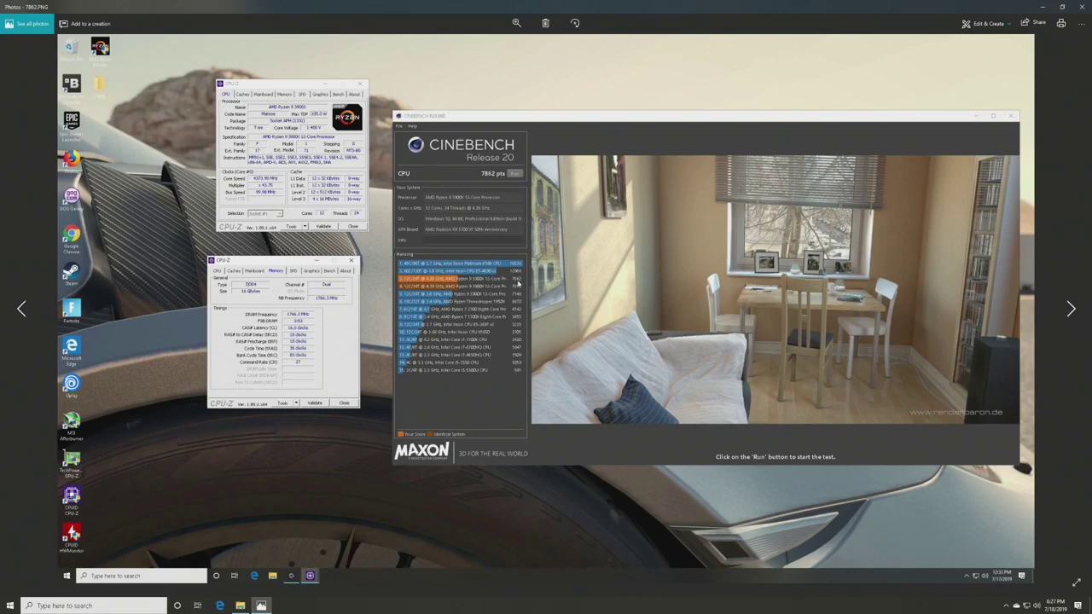
{"action": "left_click", "coordinate": [1080, 6]}
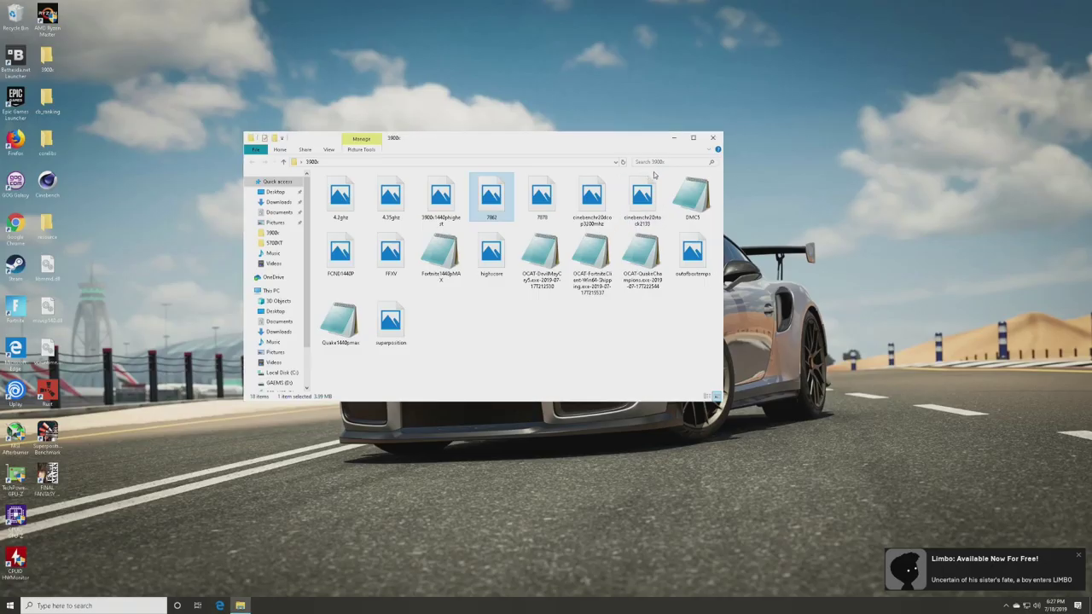
{"action": "double_click", "coordinate": [541, 200]}
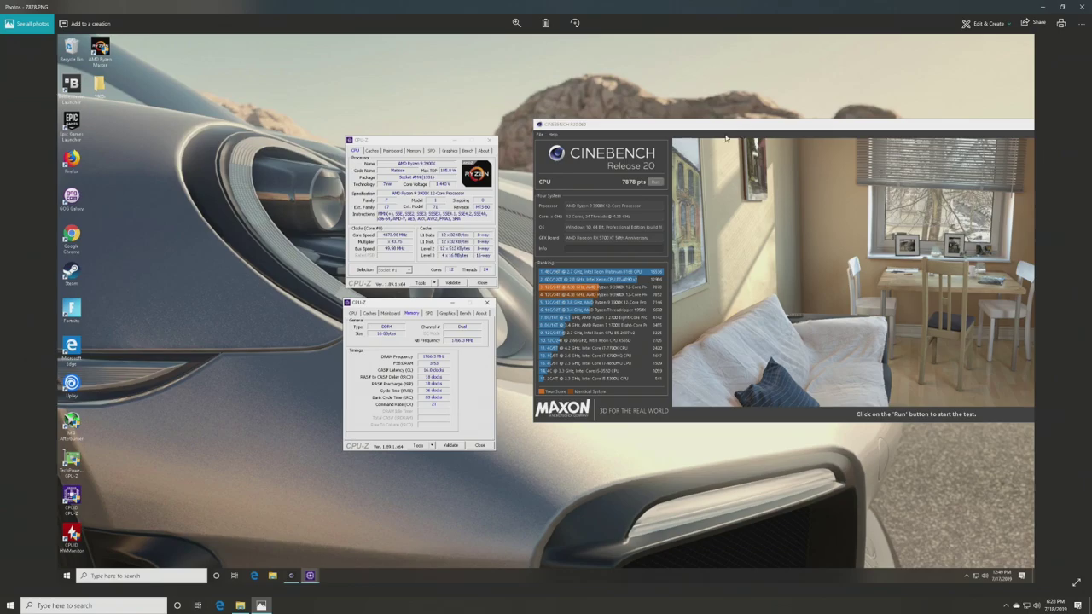
{"action": "left_click", "coordinate": [1081, 6]}
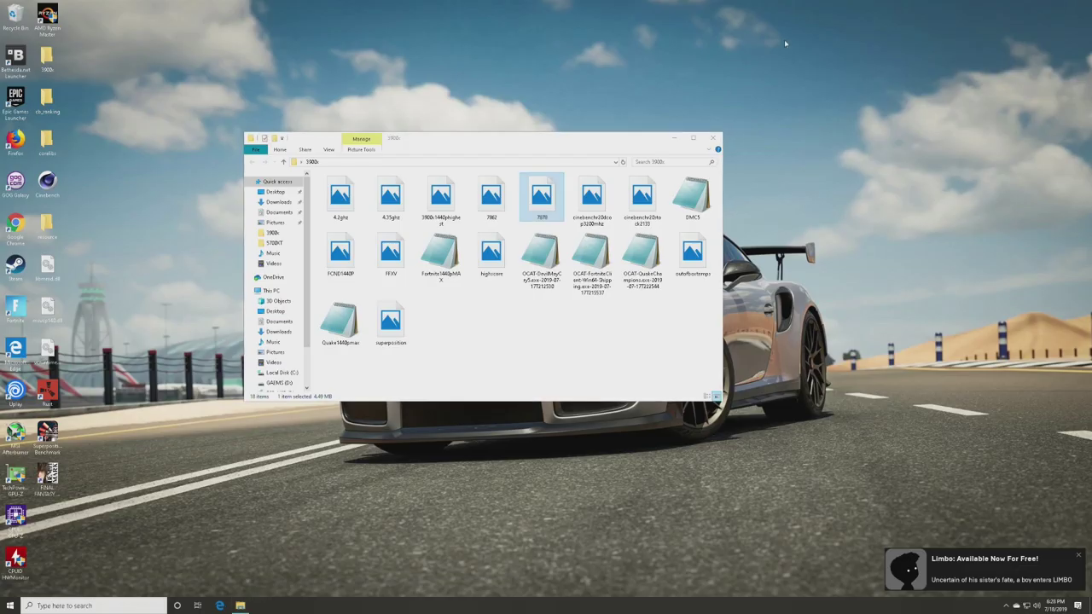